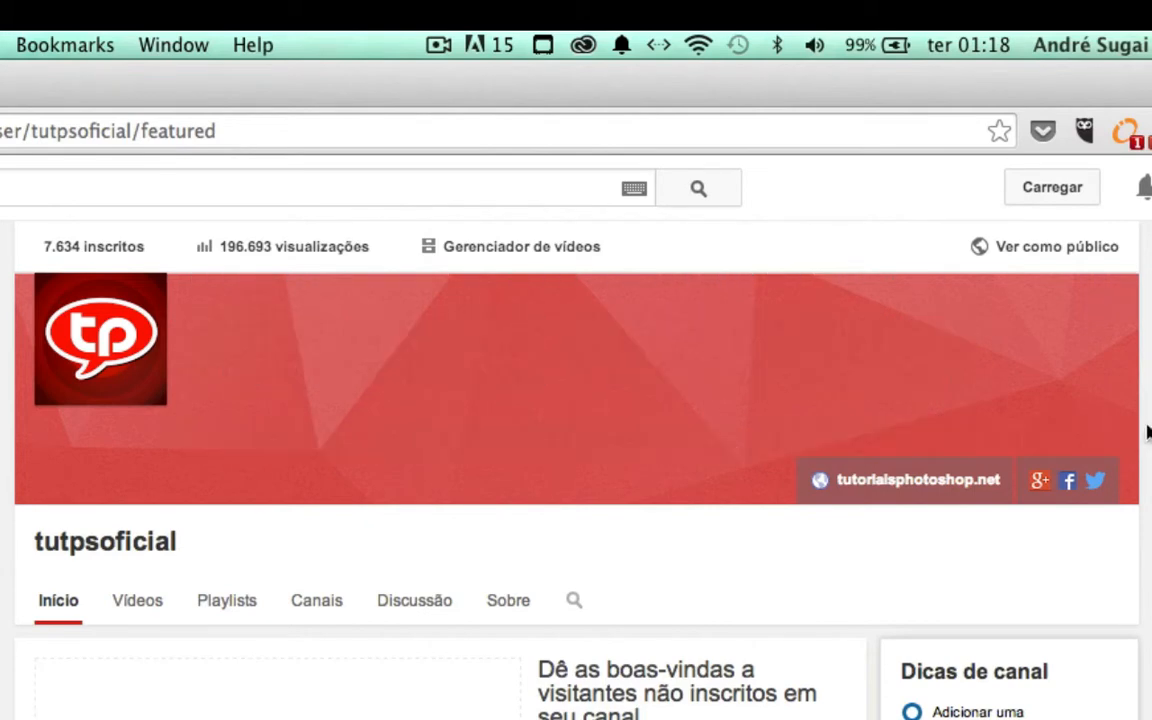
Switch between the YouTube channel page and Photoshop to compare the channel banner with the layout template's device areas, ending in Photoshop.
{"action": "key", "text": "super+Tab"}
{"action": "key", "text": "super+Tab"}
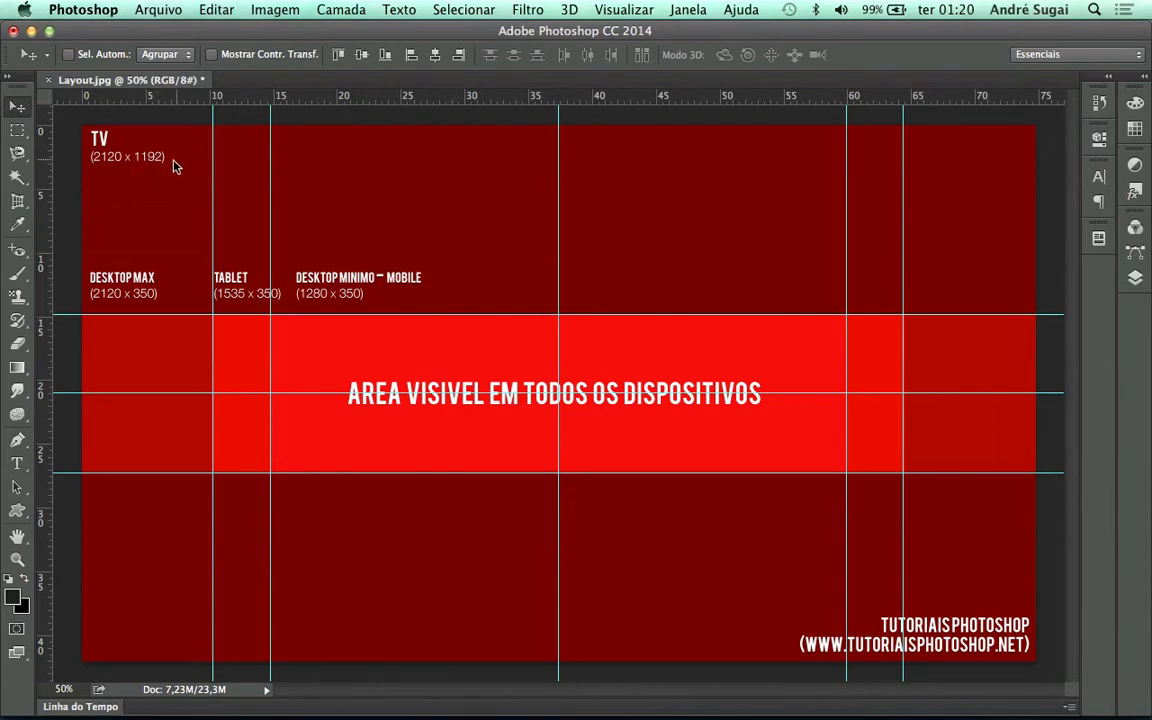
{"action": "key", "text": "super+Tab"}
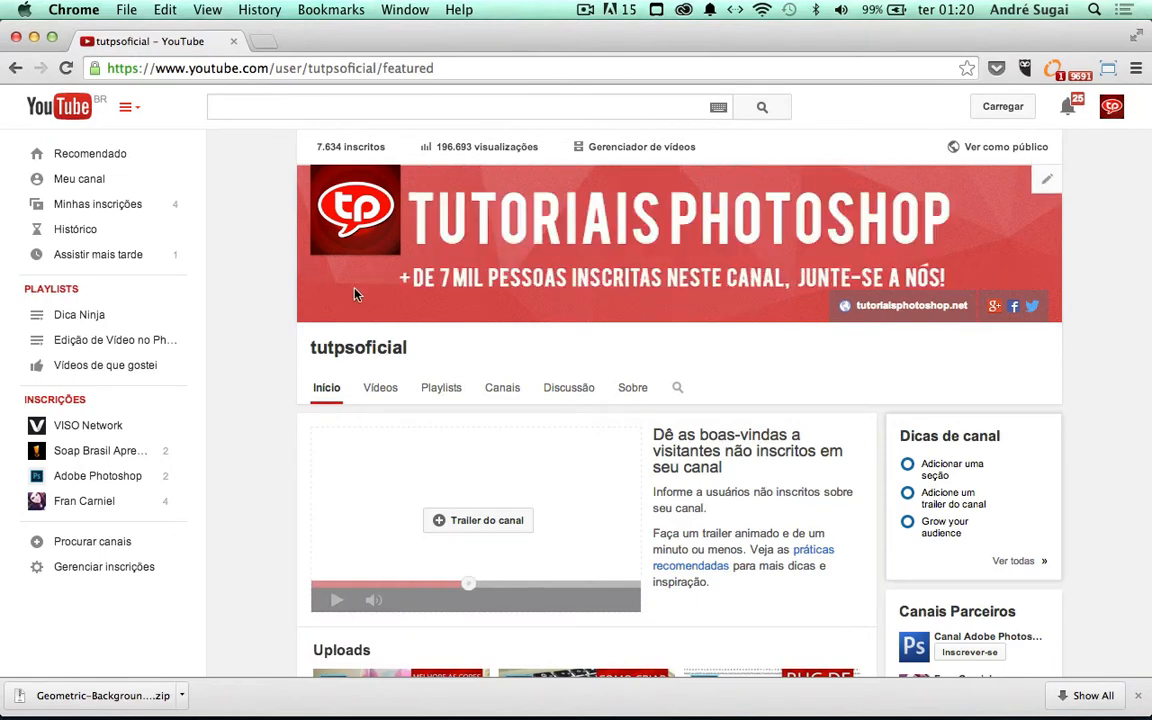
{"action": "key", "text": "super+Tab"}
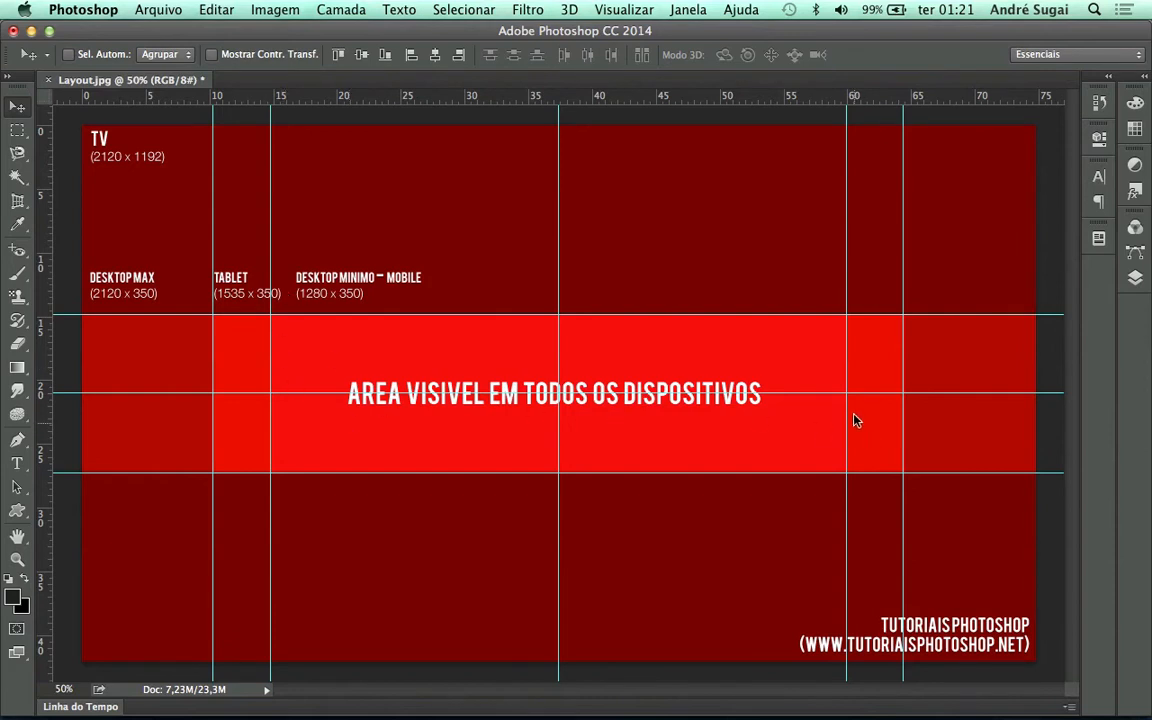
Show layer 5 and the "tutoriais photoshop", "inscreva-se" and "tudo sobre photoshop" text layers, and hide the Plano de Fundo layer.
{"action": "left_click", "coordinate": [1135, 279]}
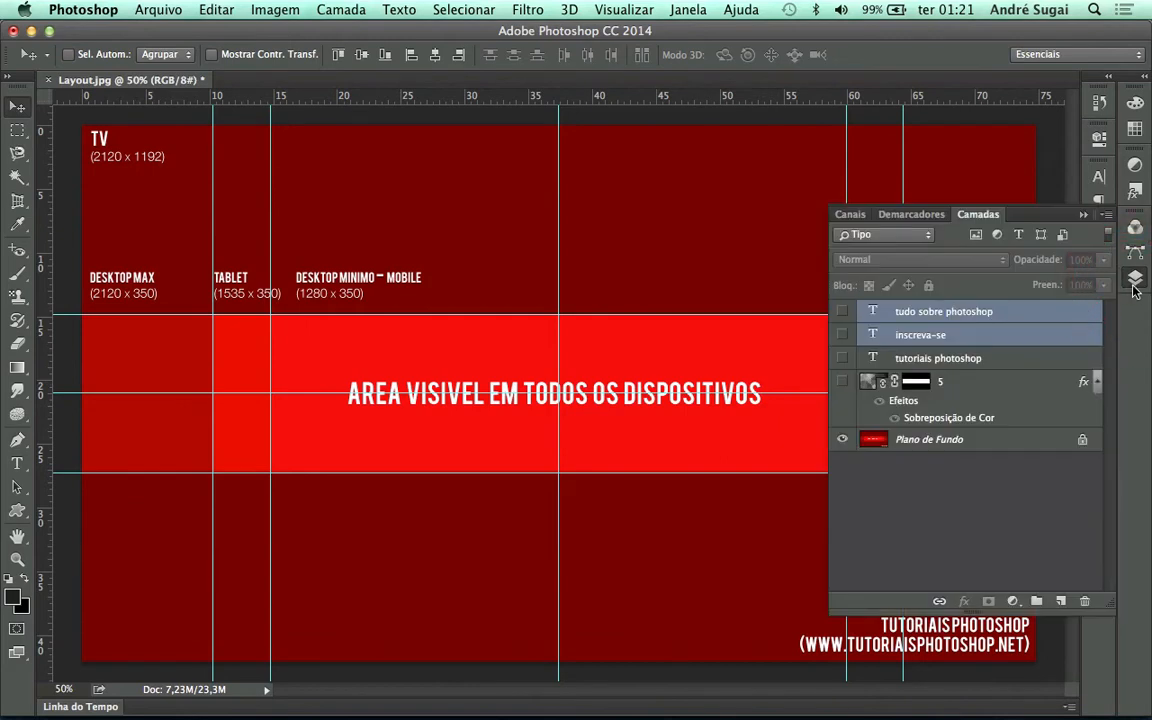
{"action": "left_click", "coordinate": [842, 381]}
{"action": "left_click", "coordinate": [842, 358]}
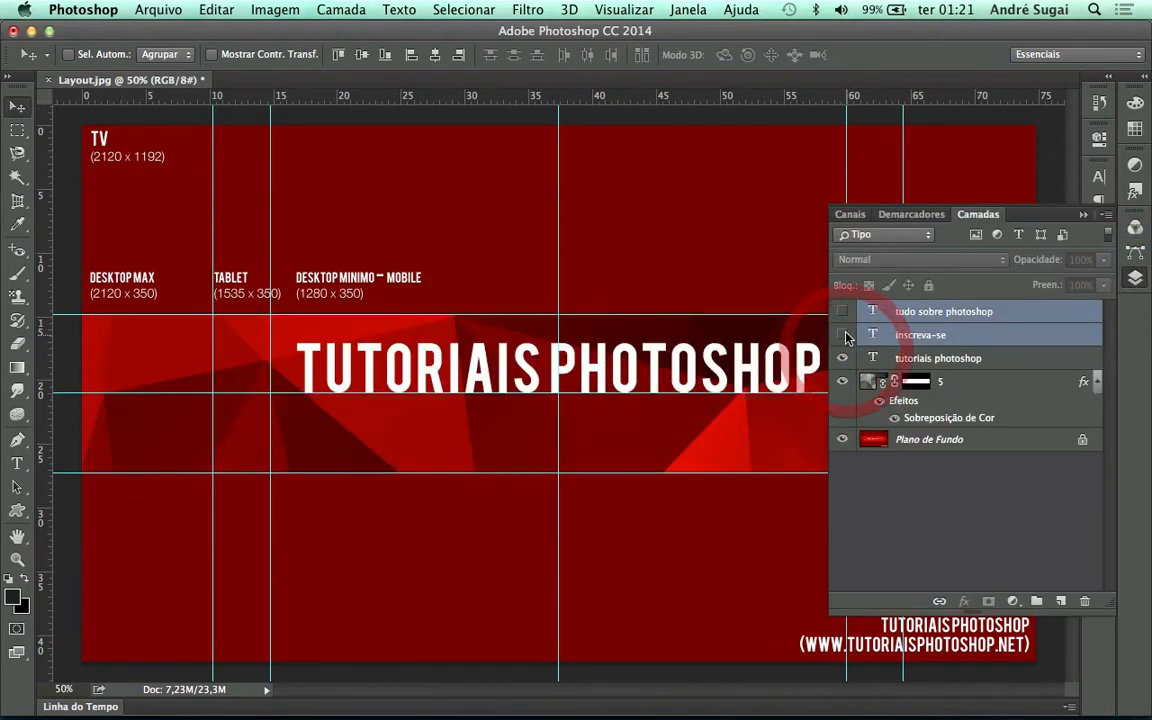
{"action": "left_click", "coordinate": [842, 335]}
{"action": "left_click", "coordinate": [842, 311]}
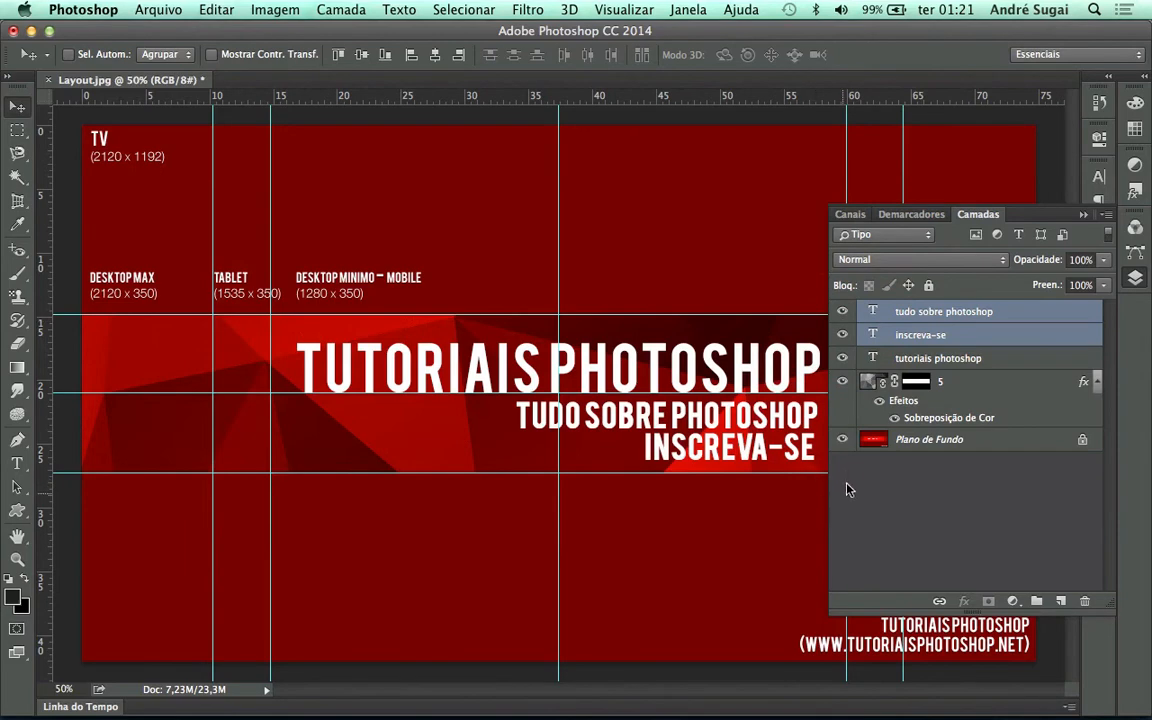
{"action": "left_click", "coordinate": [842, 439]}
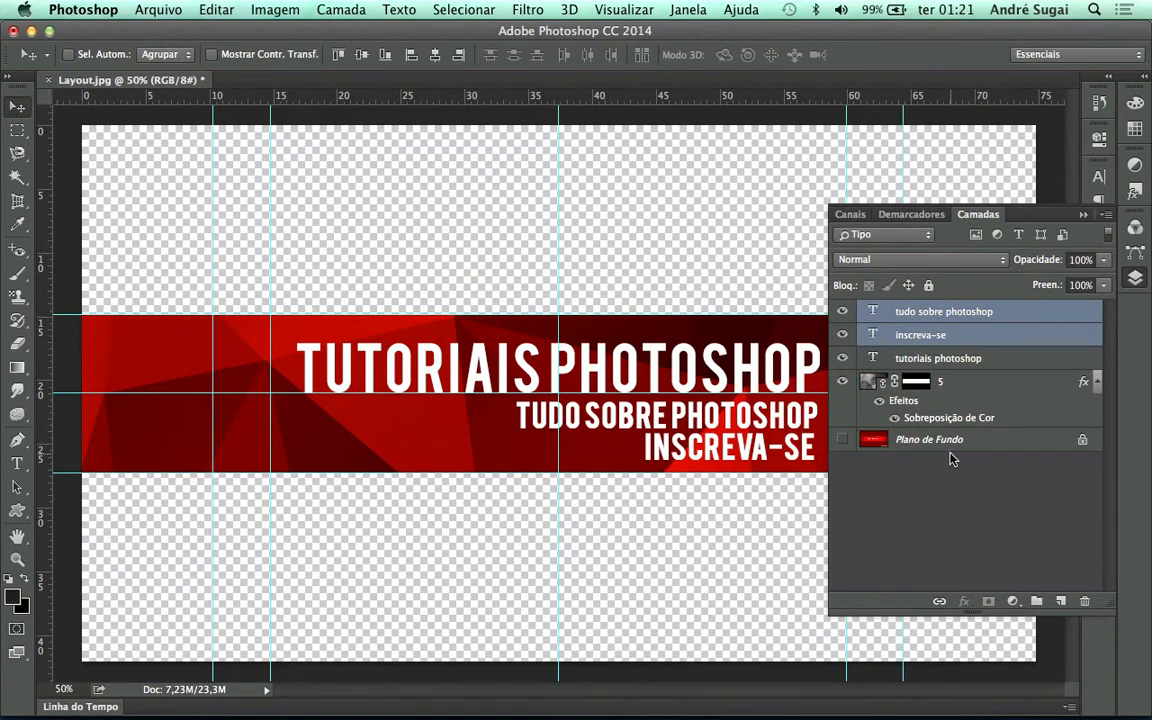
{"action": "left_click", "coordinate": [1085, 216]}
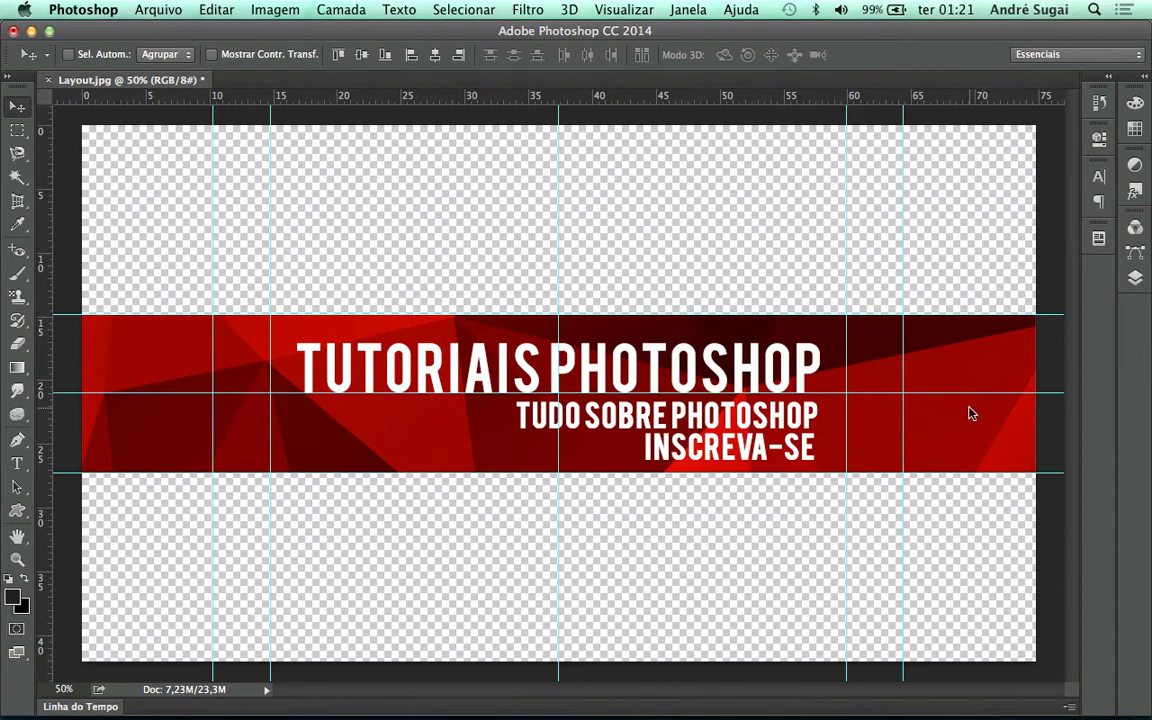
Display the Linha do Tempo and create a frame animation in it with Criar quadro de animação.
{"action": "left_click", "coordinate": [690, 9]}
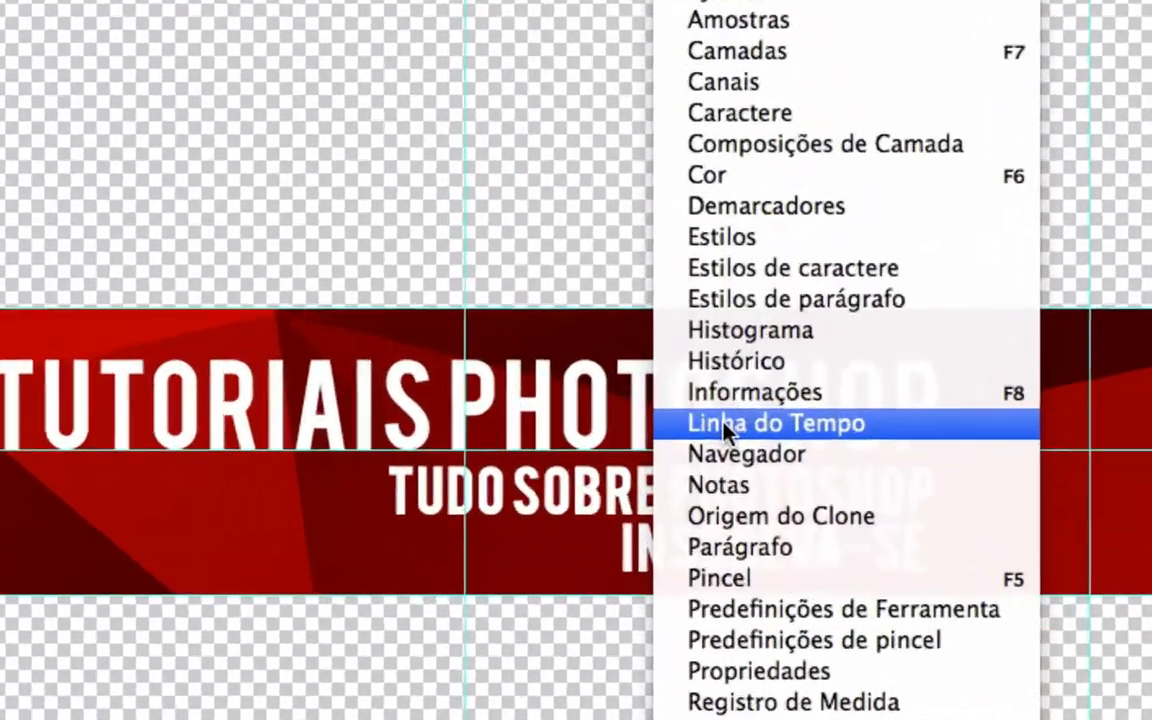
{"action": "left_click", "coordinate": [724, 425]}
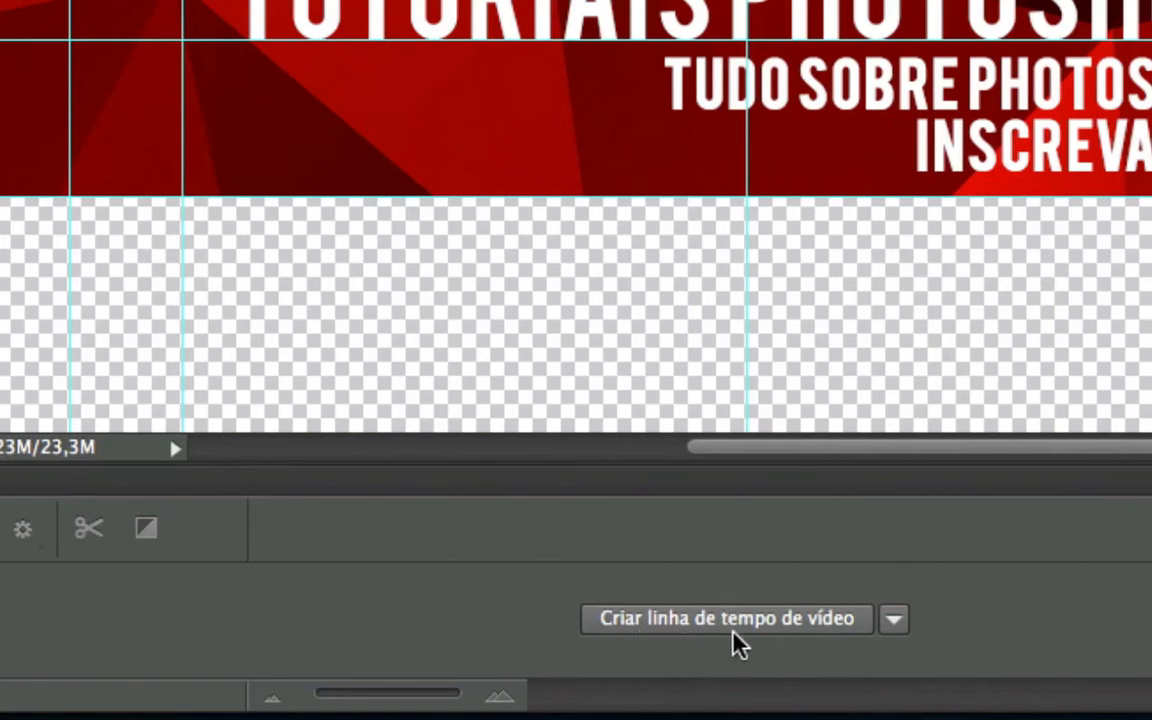
{"action": "left_click", "coordinate": [891, 621]}
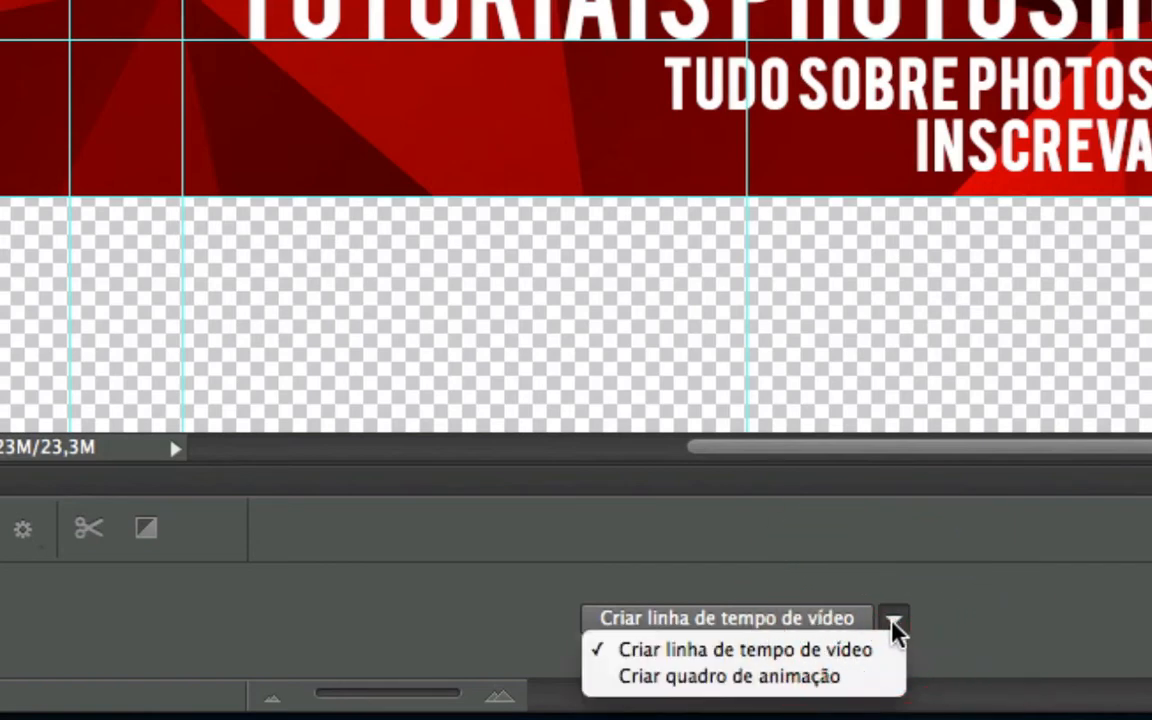
{"action": "left_click", "coordinate": [849, 678]}
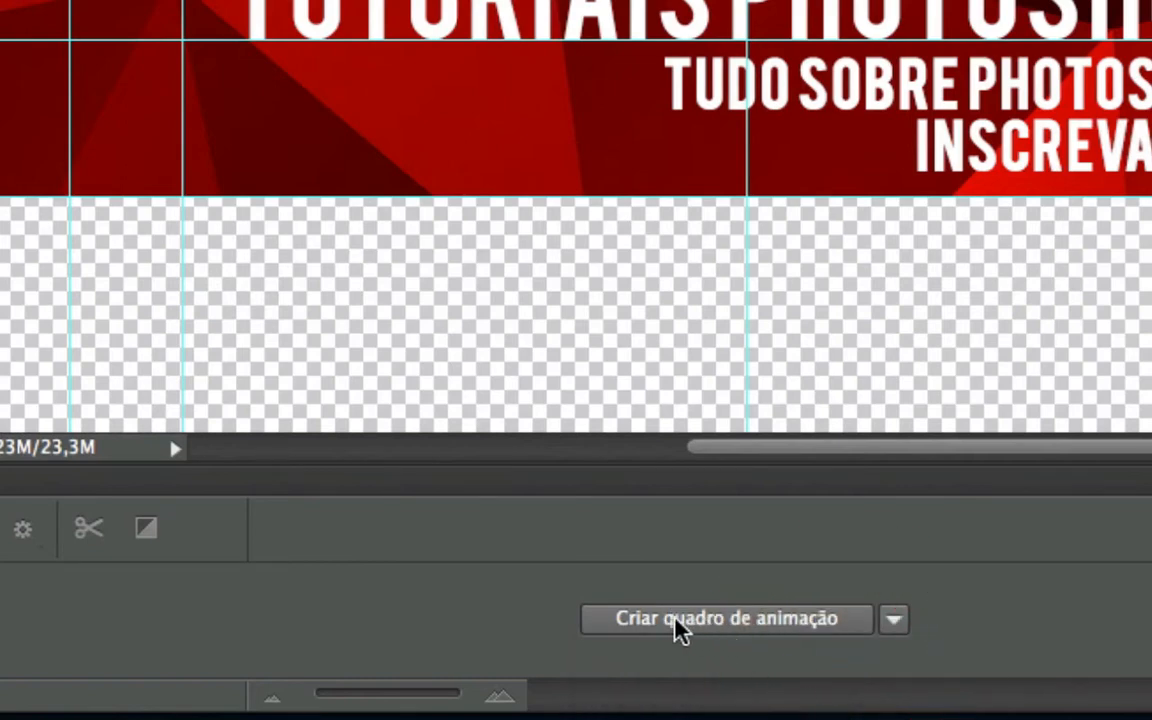
{"action": "left_click", "coordinate": [730, 620]}
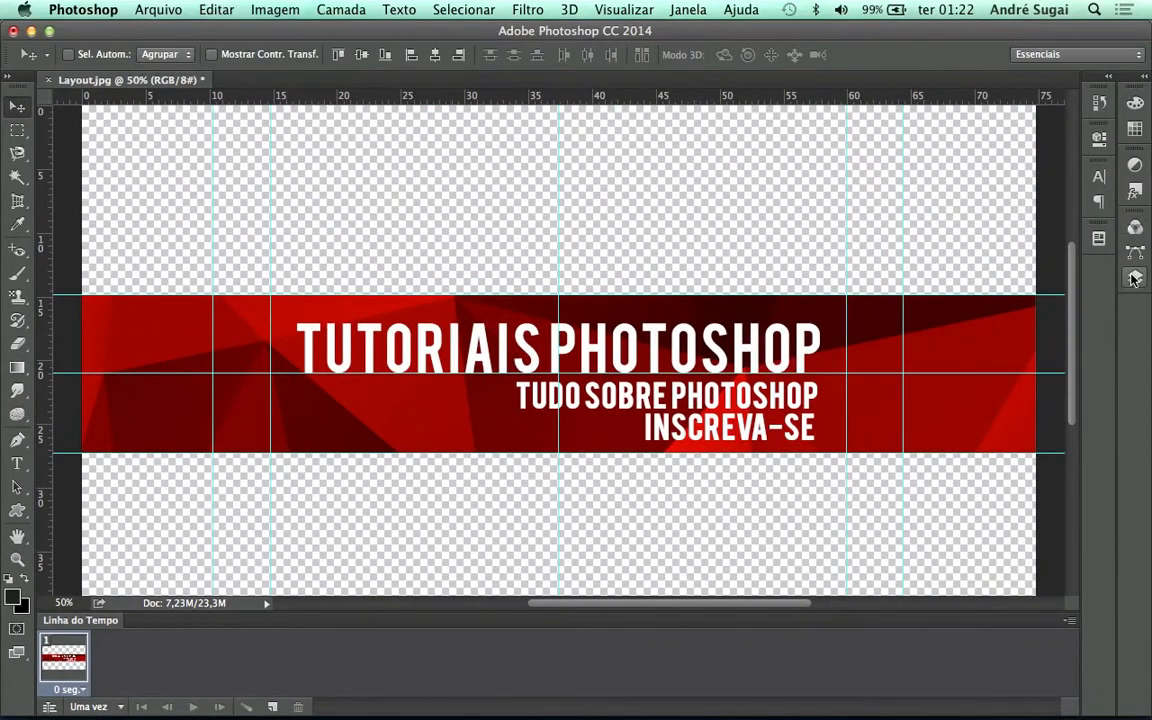
Move the "tutoriais photoshop" text straight up until it lies outside the canvas above its upper edge.
{"action": "left_click", "coordinate": [1137, 280]}
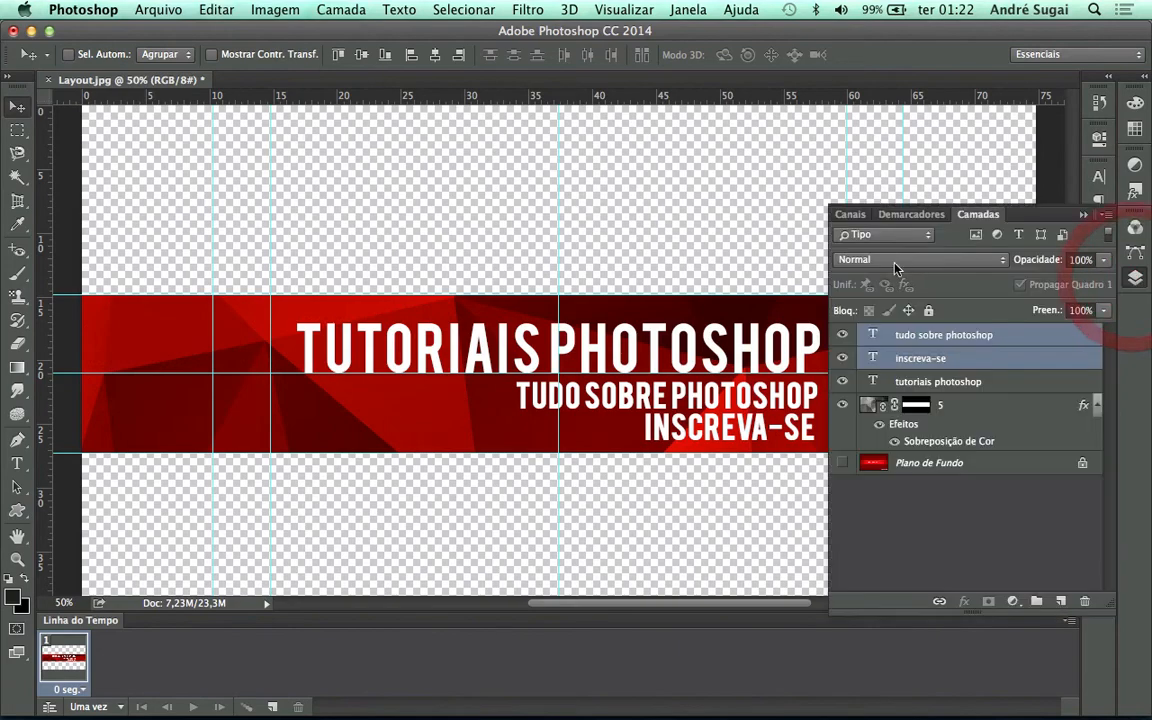
{"action": "left_click", "coordinate": [918, 384]}
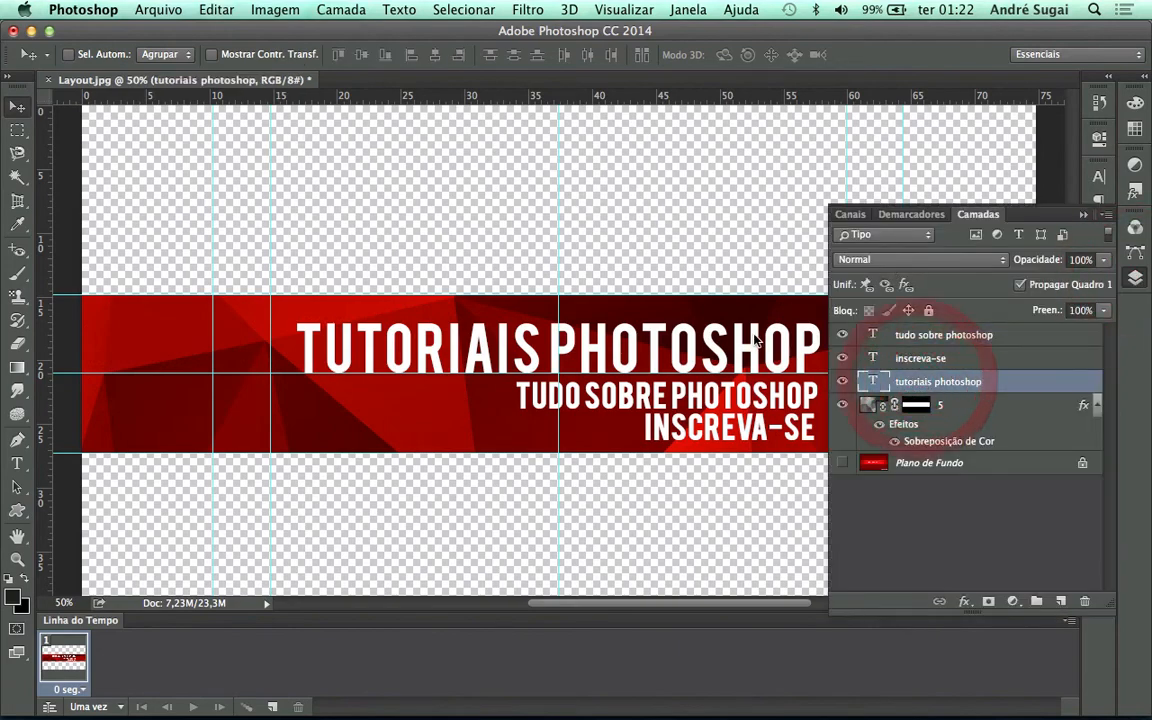
{"action": "key", "text": "super+minus"}
{"action": "key", "text": "super+minus"}
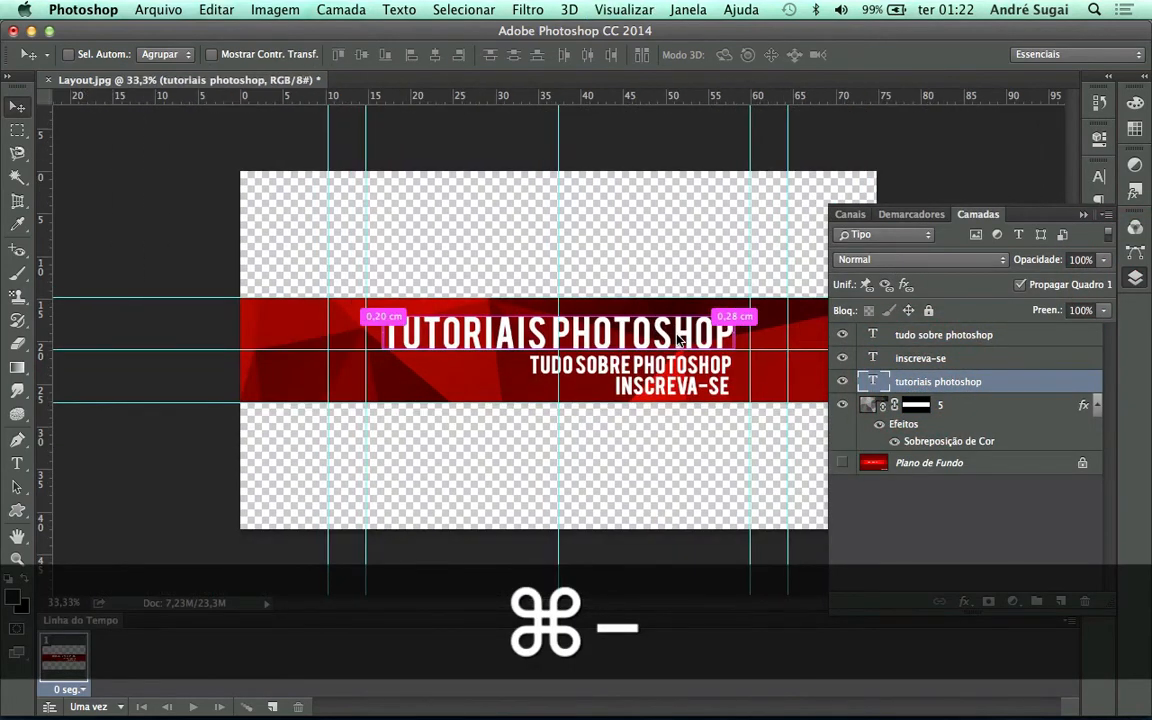
{"action": "left_click_drag", "start_coordinate": [678, 274], "coordinate": [673, 143]}
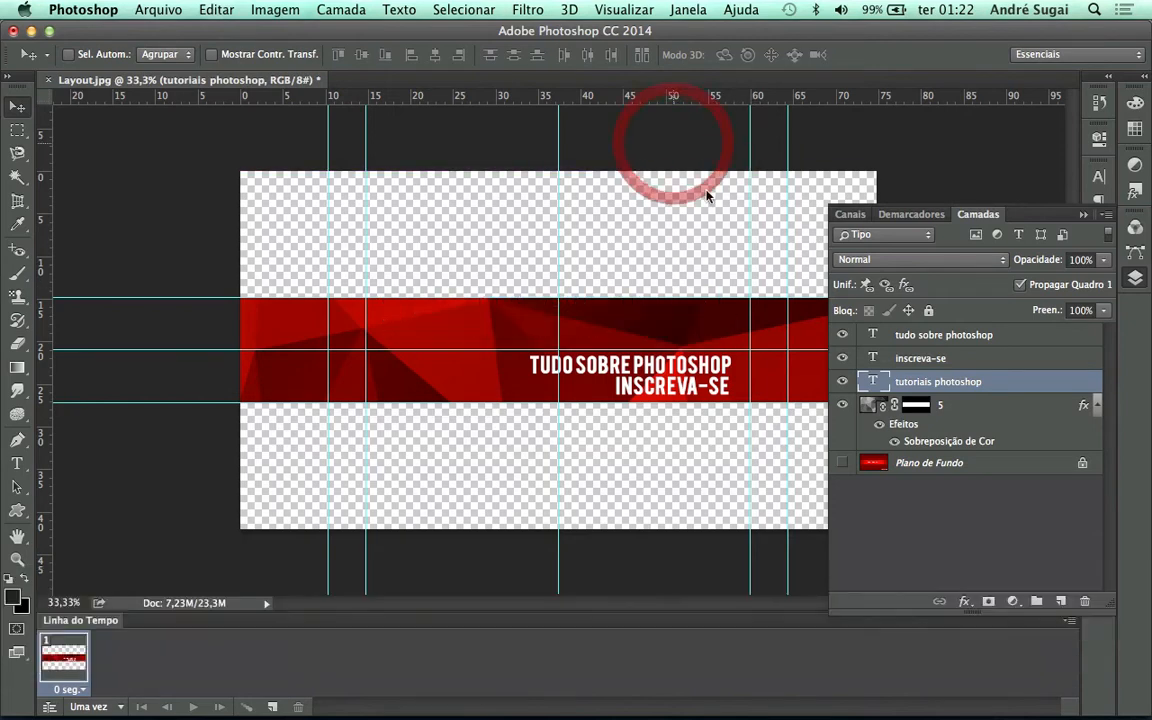
Move the "inscreva-se" text straight down off the canvas and select the "tudo sobre photoshop" layer.
{"action": "left_click", "coordinate": [913, 360]}
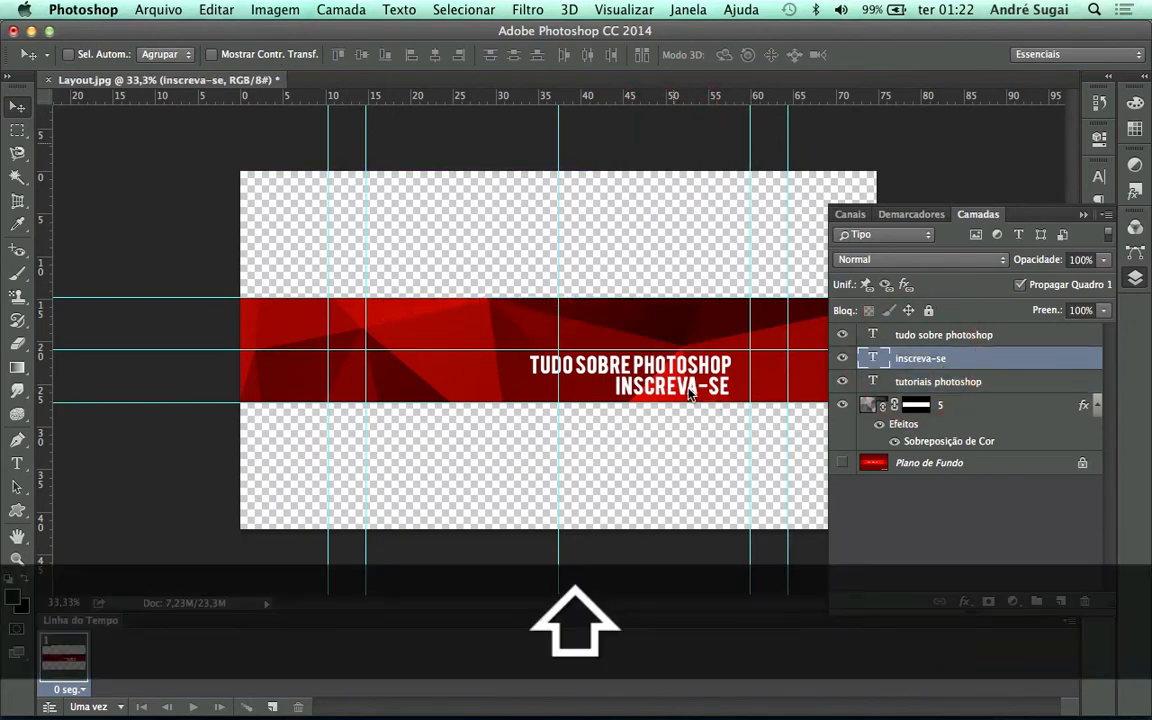
{"action": "left_click_drag", "start_coordinate": [686, 483], "coordinate": [688, 562]}
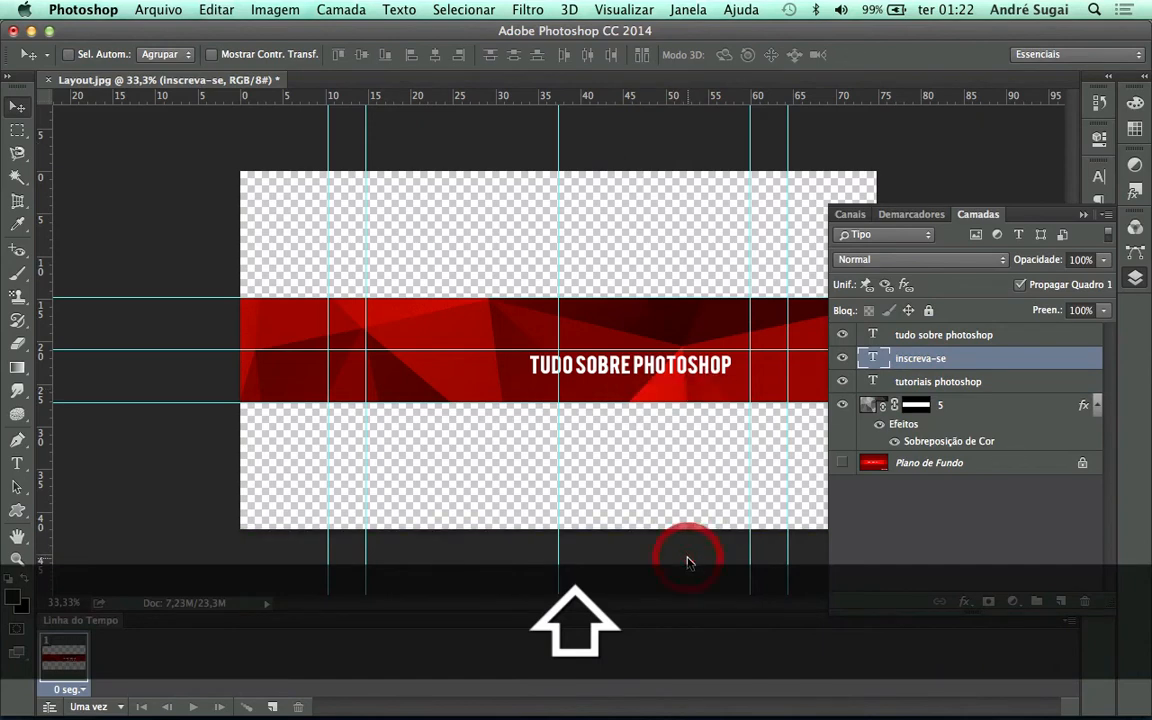
{"action": "left_click", "coordinate": [930, 335]}
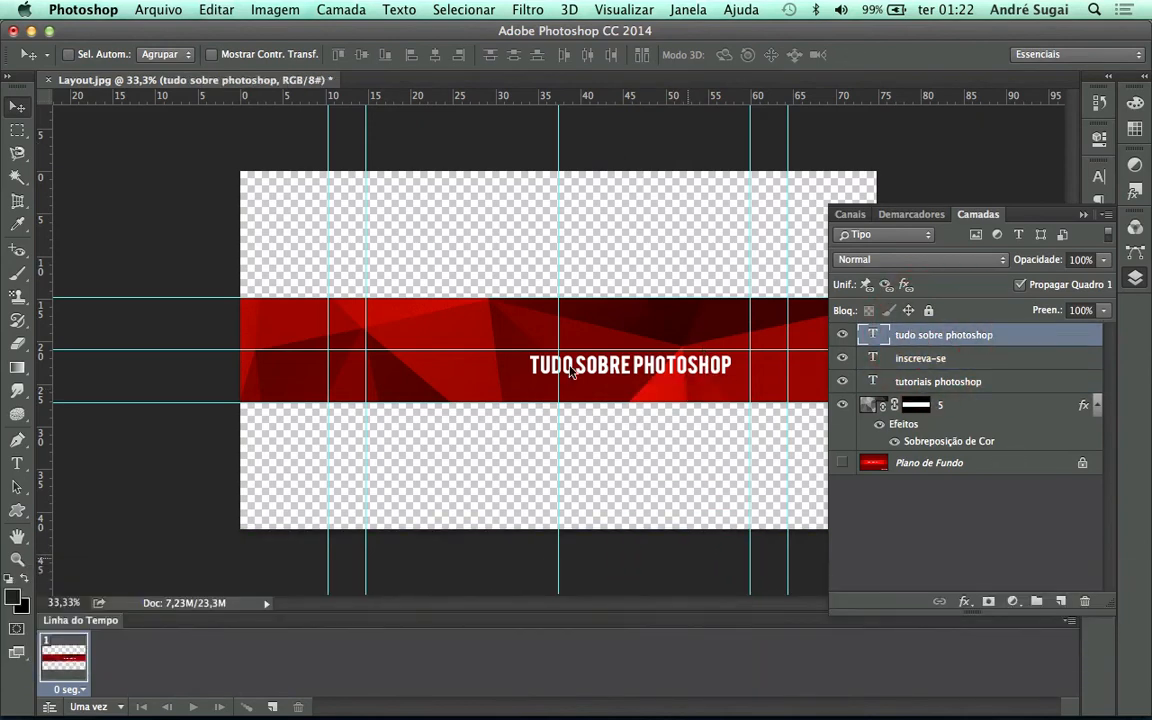
{"action": "left_click_drag", "start_coordinate": [546, 364], "coordinate": [787, 373]}
{"action": "key", "text": "super+z"}
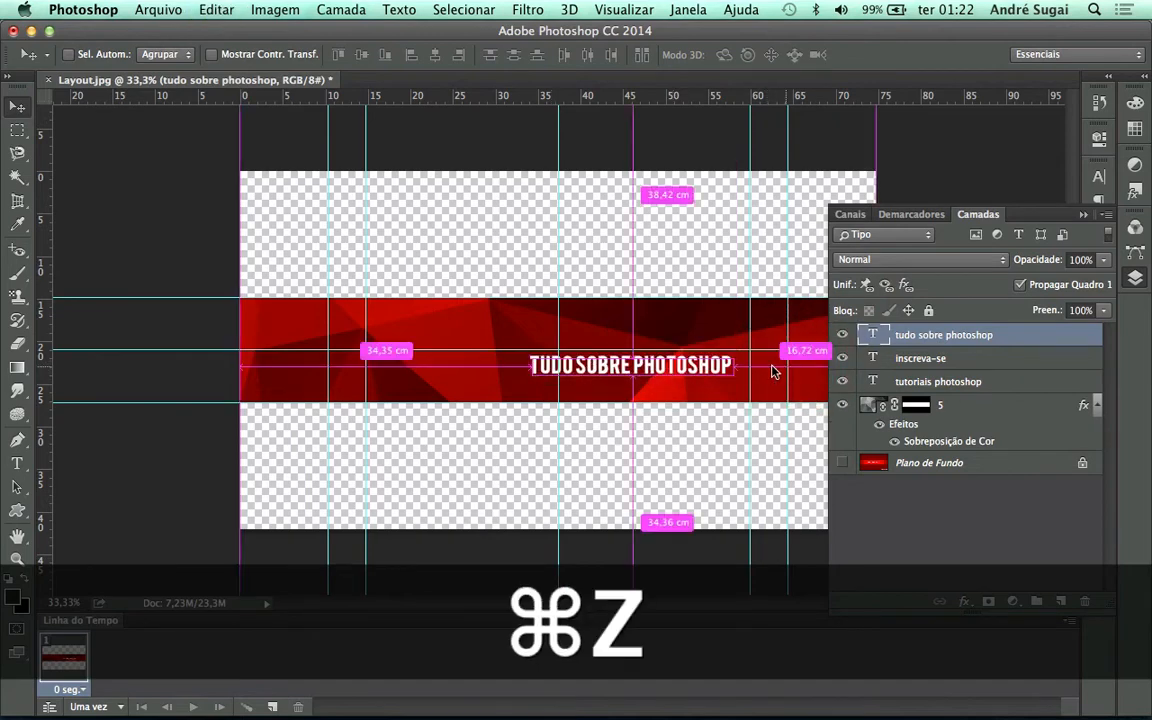
{"action": "mouse_move", "coordinate": [679, 359]}
{"action": "left_mouse_down"}
{"action": "mouse_move", "coordinate": [725, 359]}
{"action": "mouse_move", "coordinate": [686, 365]}
{"action": "left_mouse_up"}
{"action": "key", "text": "super+z"}
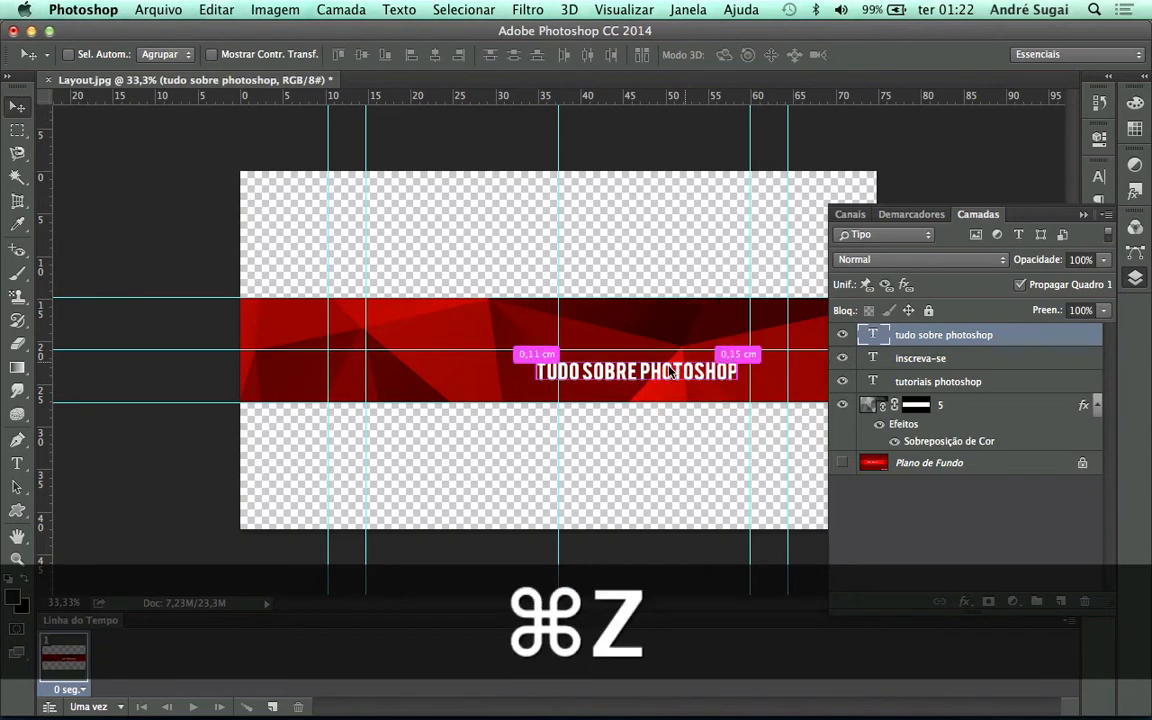
{"action": "key", "text": "super+z"}
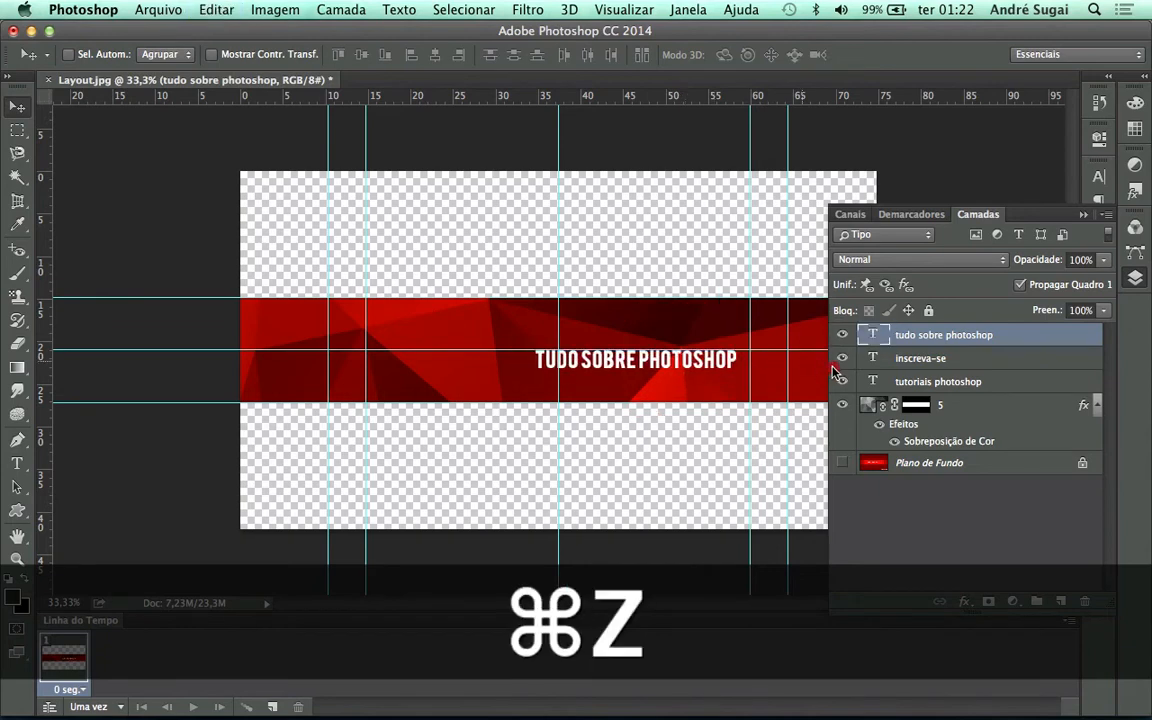
{"action": "left_click", "coordinate": [827, 371]}
{"action": "key", "text": "super+z"}
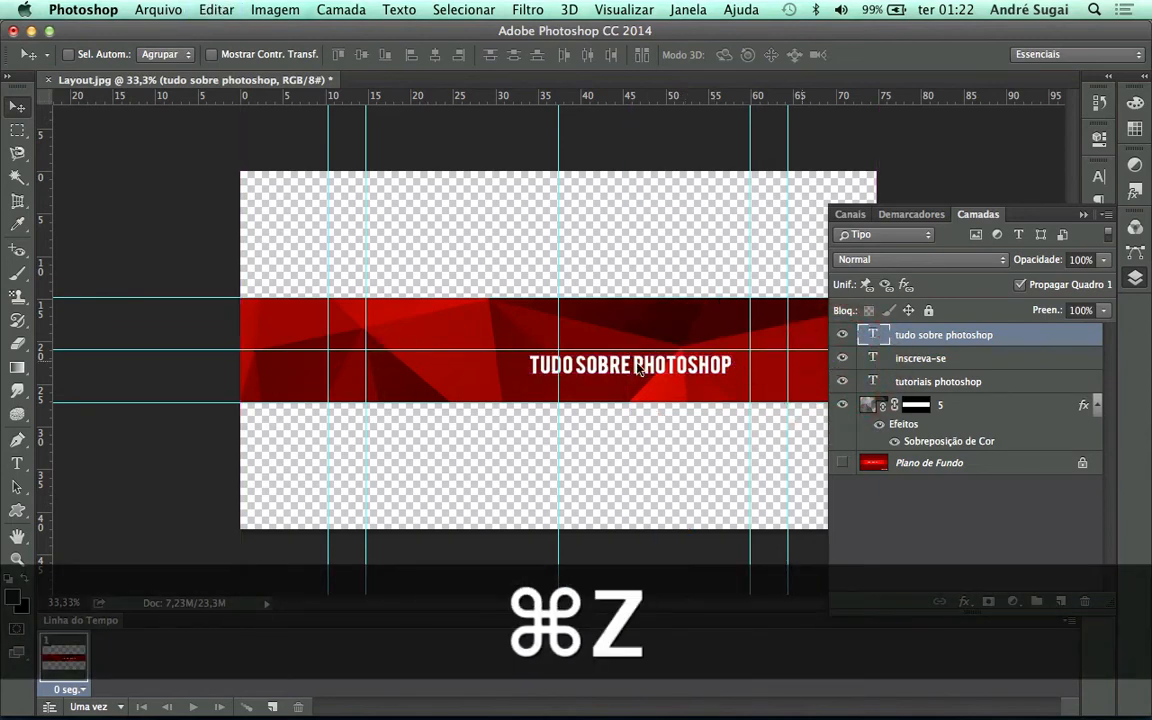
Turn off snapping (Ajustar) and move the "tudo sobre photoshop" text horizontally off the canvas past its right edge.
{"action": "left_click", "coordinate": [610, 12]}
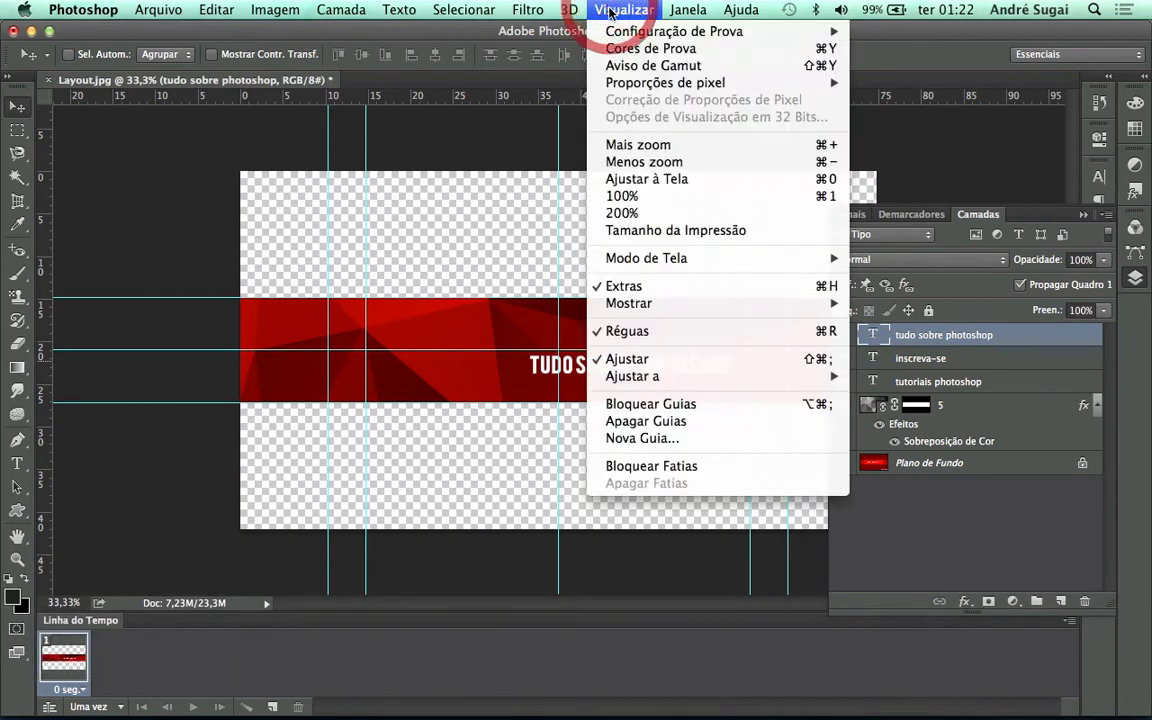
{"action": "left_click", "coordinate": [610, 362]}
{"action": "key", "text": "shift"}
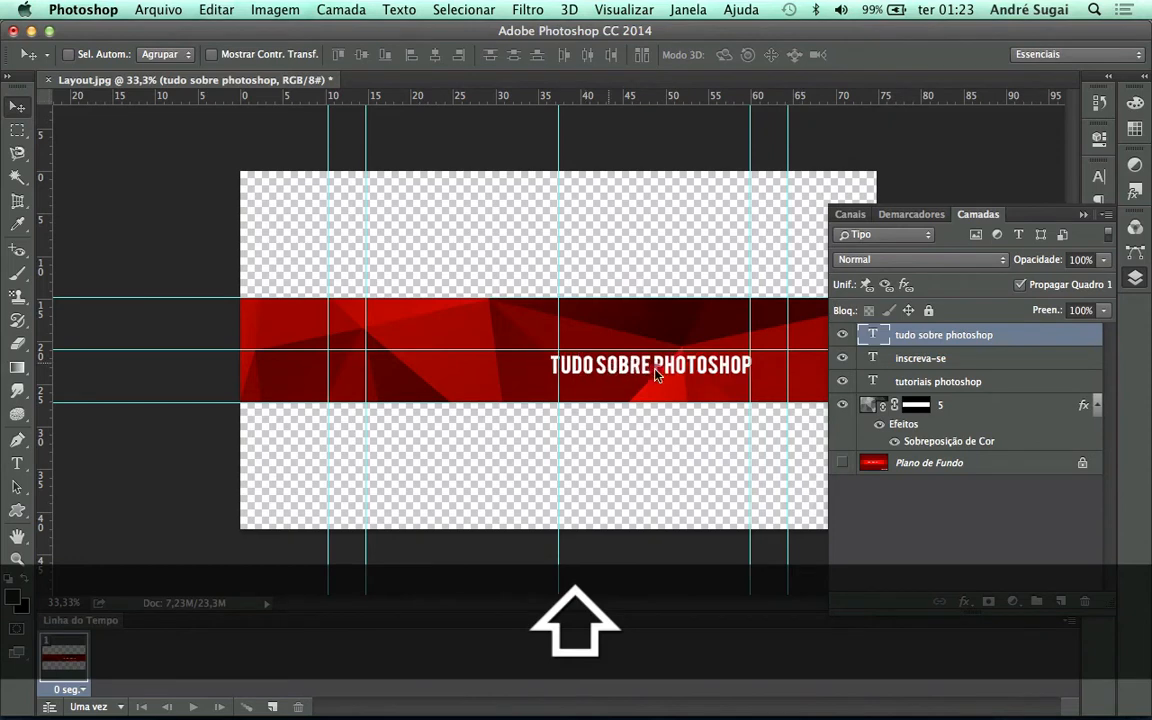
{"action": "left_click_drag", "start_coordinate": [589, 331], "coordinate": [892, 385]}
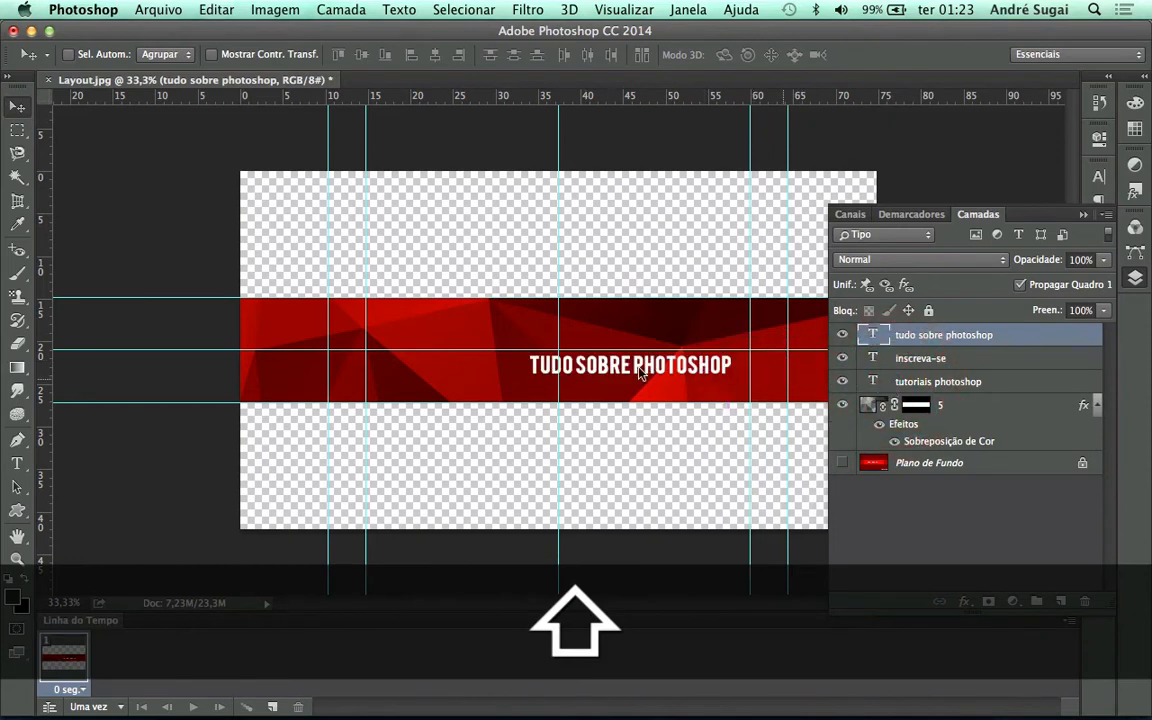
{"action": "left_click_drag", "start_coordinate": [562, 369], "coordinate": [791, 381]}
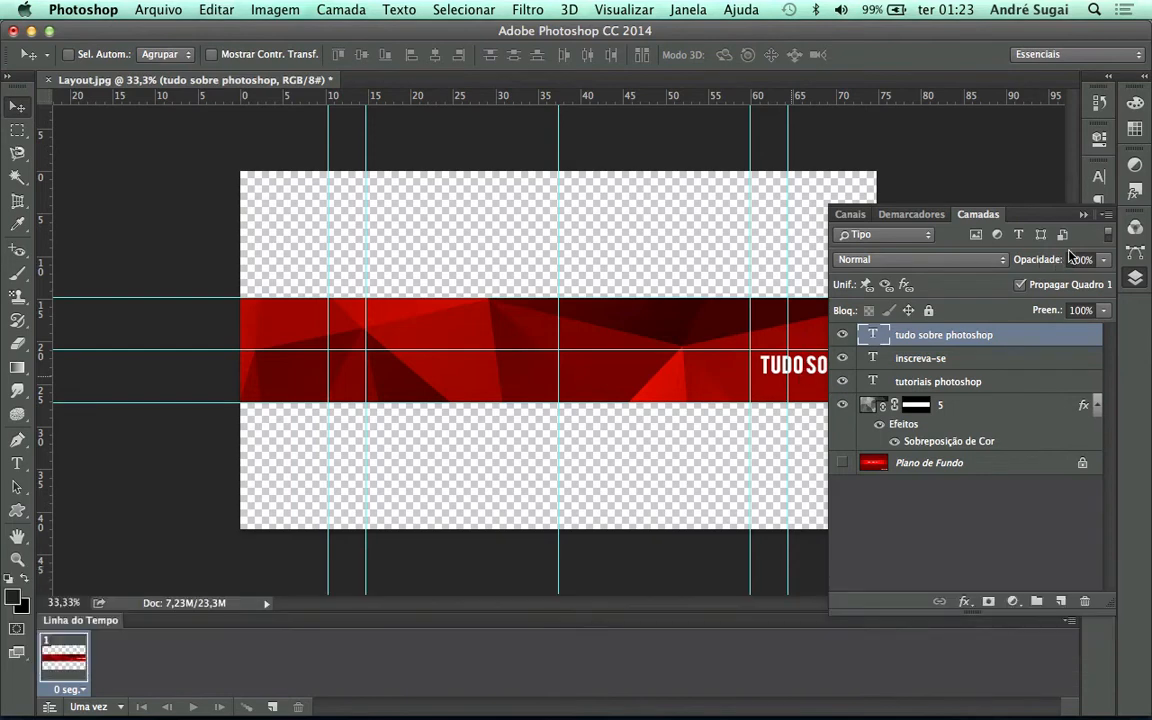
{"action": "left_click", "coordinate": [1084, 215]}
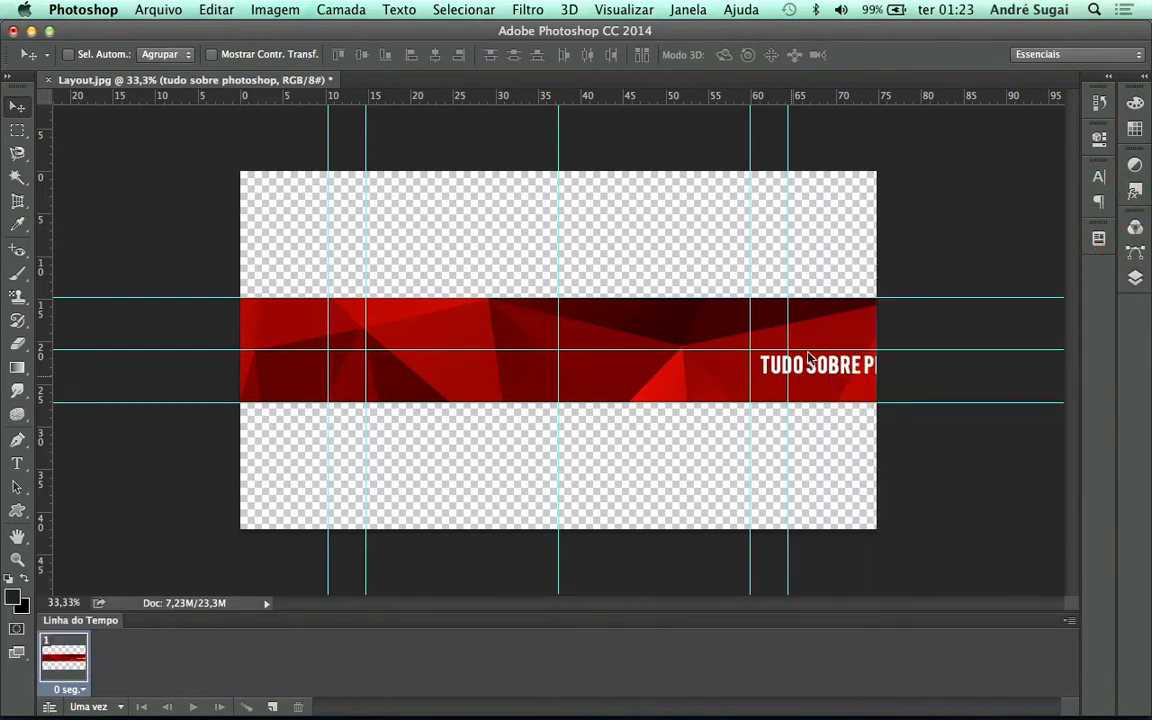
{"action": "left_click_drag", "start_coordinate": [801, 362], "coordinate": [923, 373]}
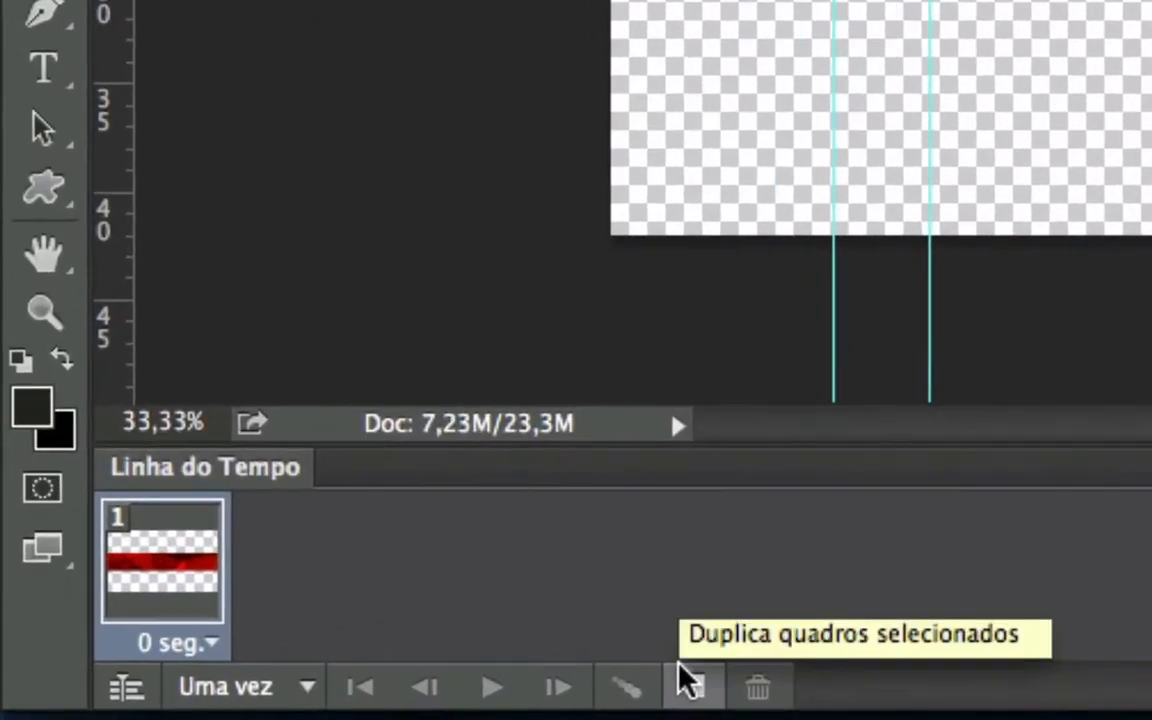
Duplicate the first animation frame and, in the second frame, move the "tutoriais photoshop" text back down onto the red banner.
{"action": "left_click", "coordinate": [690, 684]}
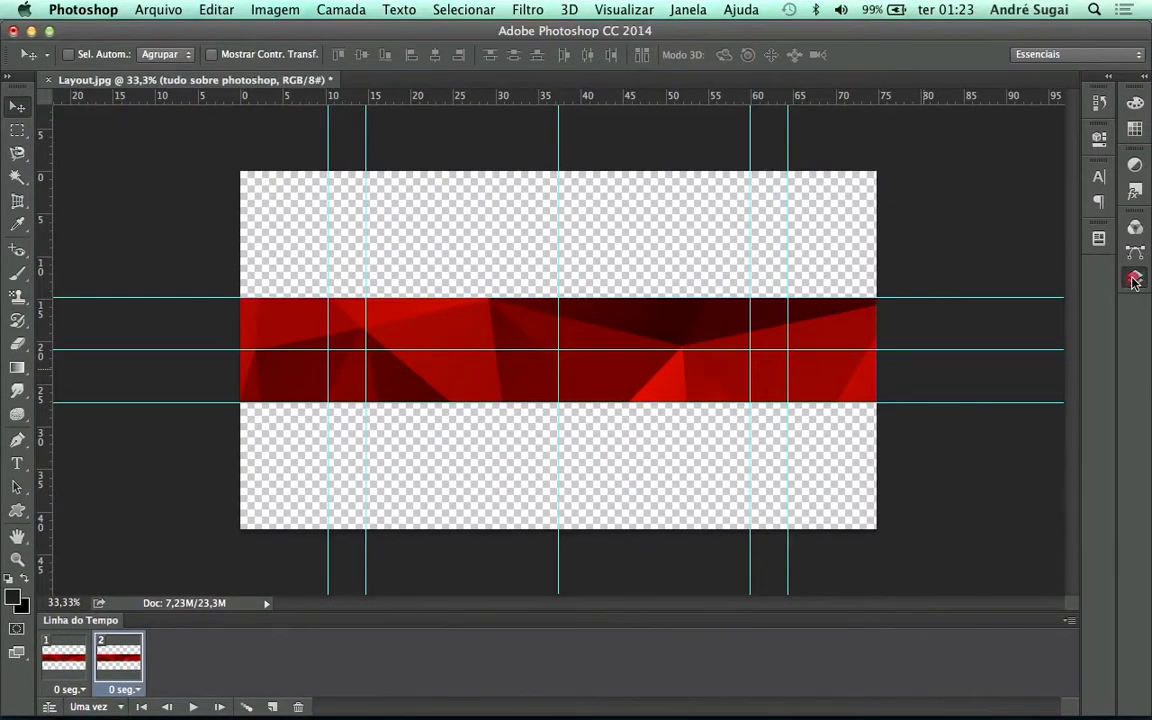
{"action": "left_click", "coordinate": [1134, 279]}
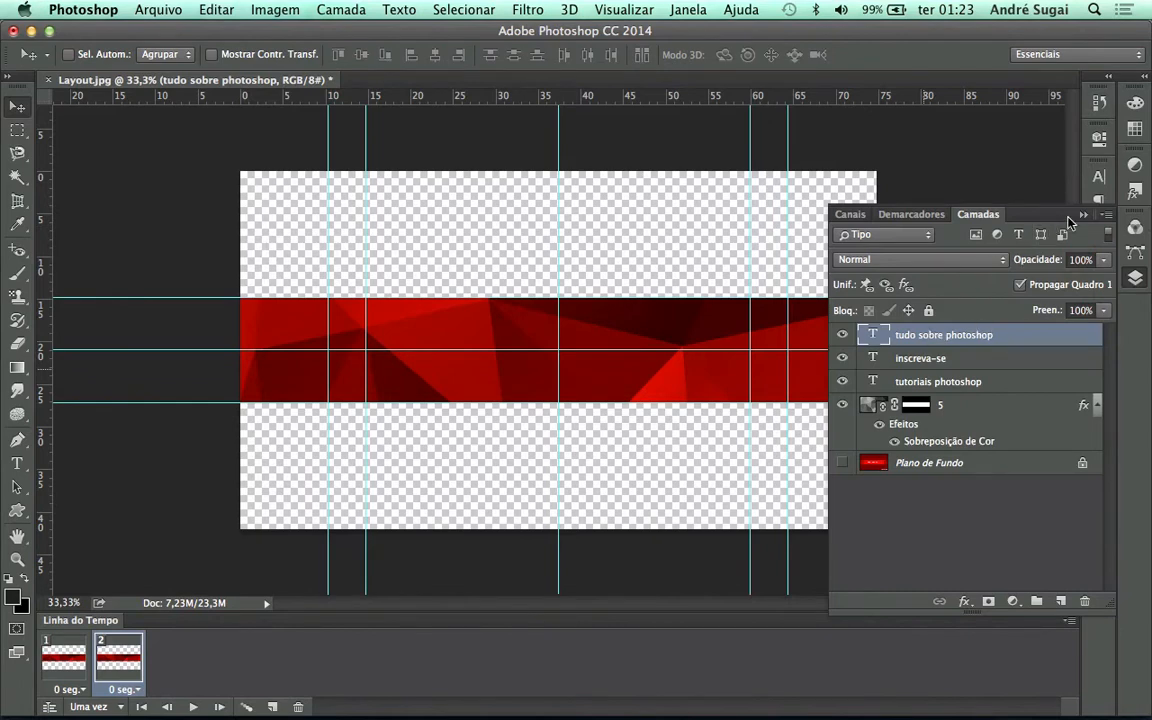
{"action": "left_click", "coordinate": [907, 381]}
{"action": "left_click_drag", "start_coordinate": [672, 147], "coordinate": [697, 337]}
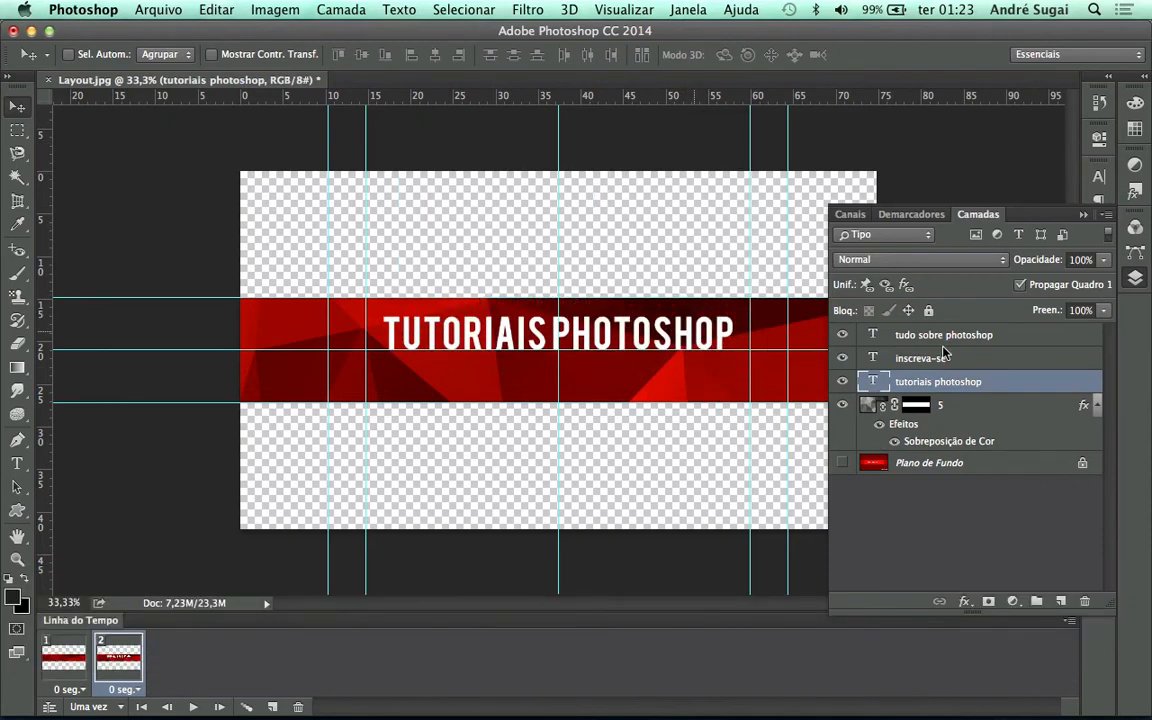
In the second frame, move the "inscreva-se" text straight up onto the lower part of the red banner.
{"action": "left_click", "coordinate": [930, 357]}
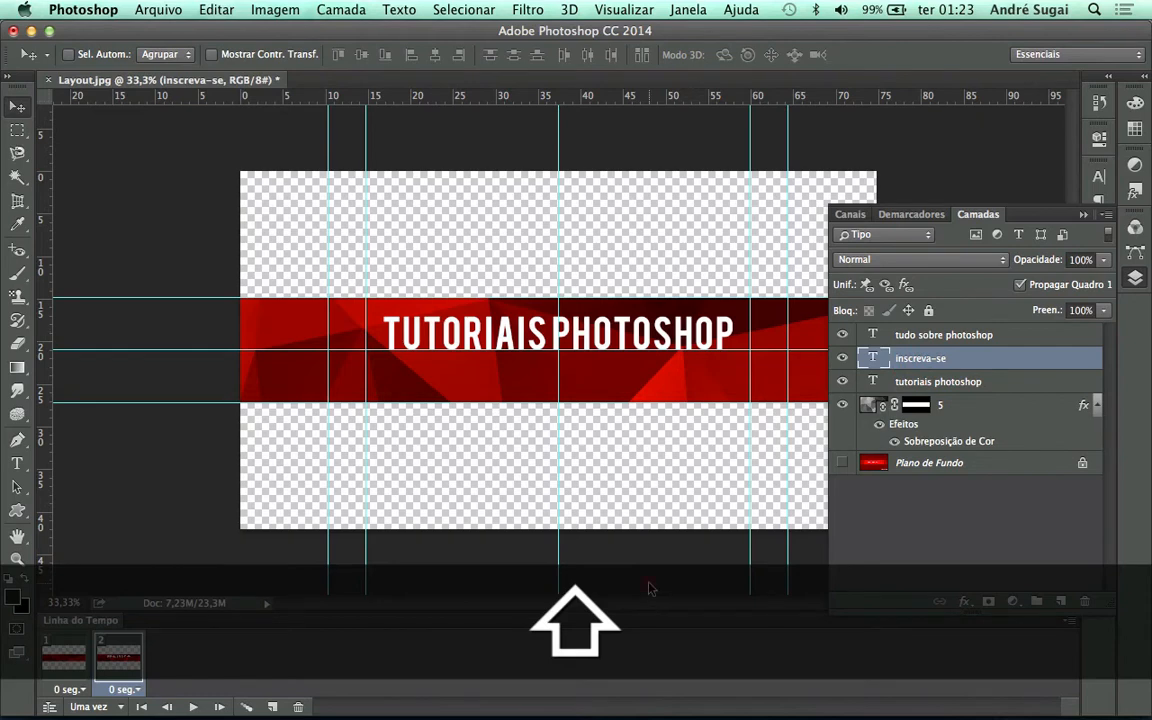
{"action": "left_click_drag", "start_coordinate": [649, 589], "coordinate": [655, 423]}
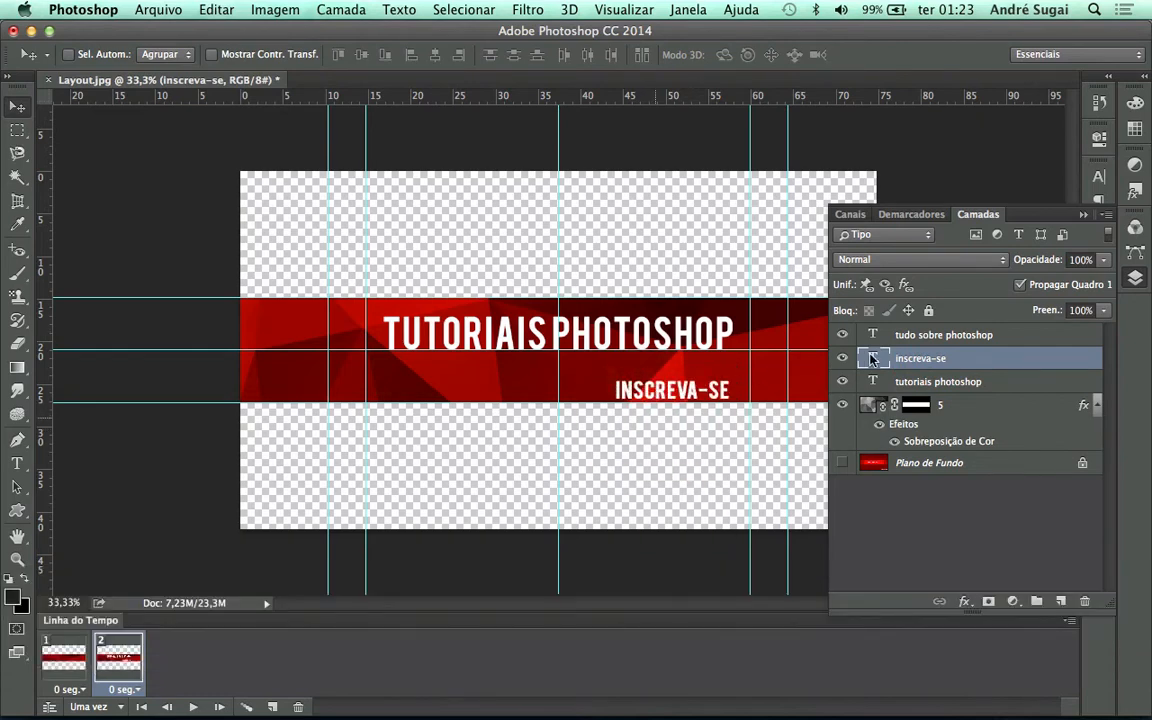
In the second frame, move the "tudo sobre photoshop" text onto the banner between the other two texts, aligning their right ends.
{"action": "left_click", "coordinate": [912, 338]}
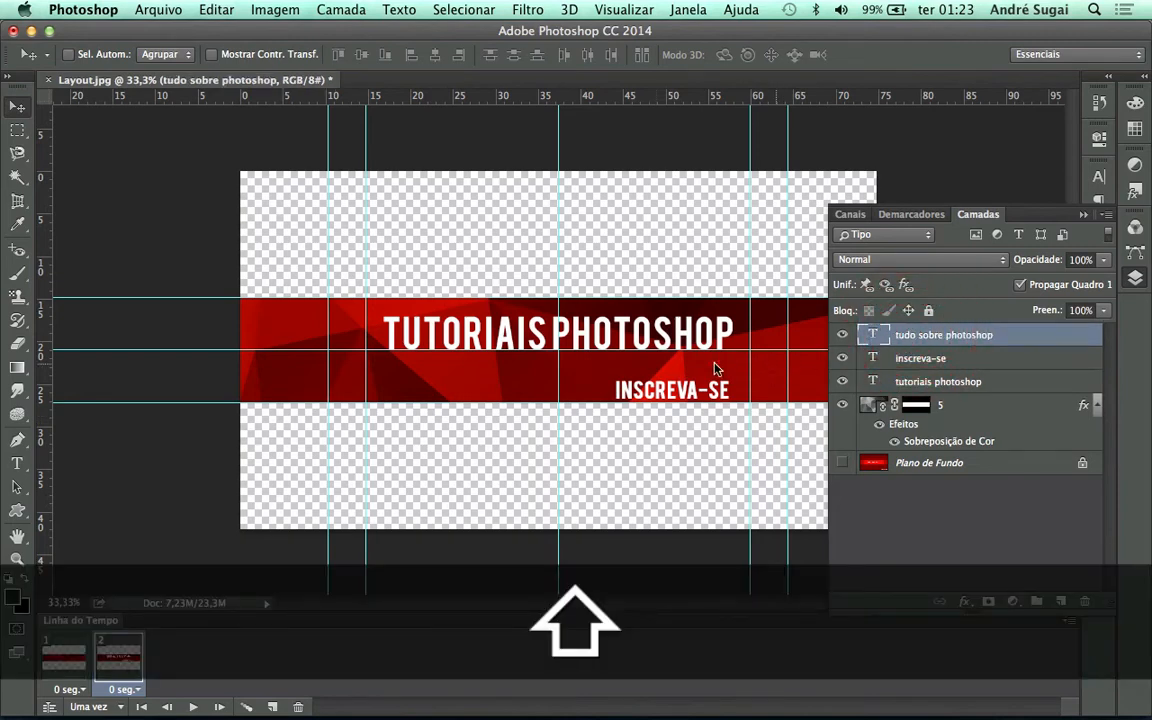
{"action": "left_click_drag", "start_coordinate": [647, 332], "coordinate": [543, 400]}
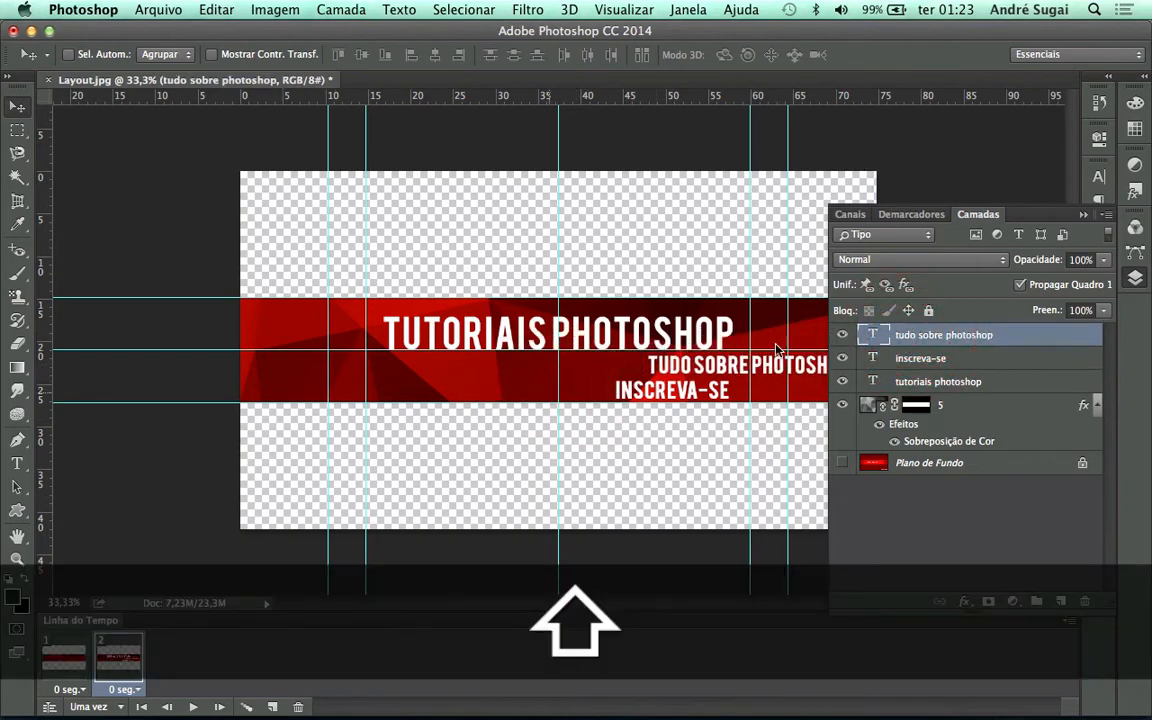
{"action": "left_click_drag", "start_coordinate": [650, 365], "coordinate": [607, 374]}
{"action": "key", "text": "Down"}
{"action": "key", "text": "Down"}
{"action": "key", "text": "Down"}
{"action": "key", "text": "Down"}
{"action": "key", "text": "Down"}
{"action": "key", "text": "Down"}
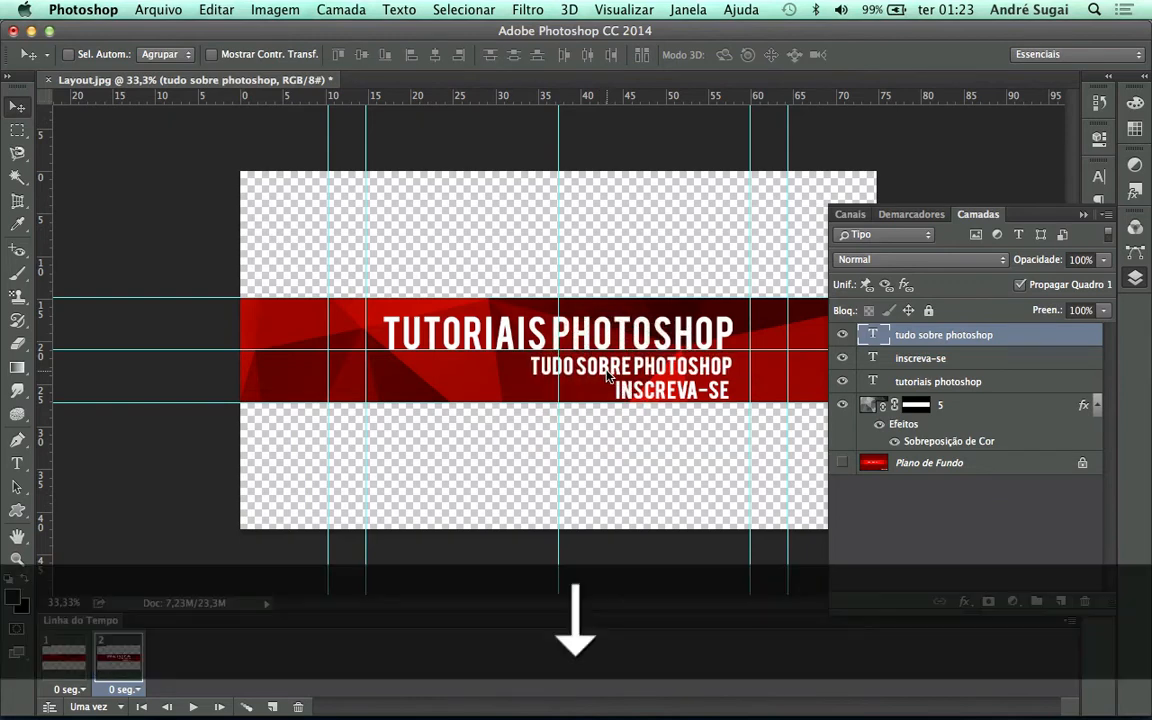
{"action": "key", "text": "Right"}
{"action": "key", "text": "Up"}
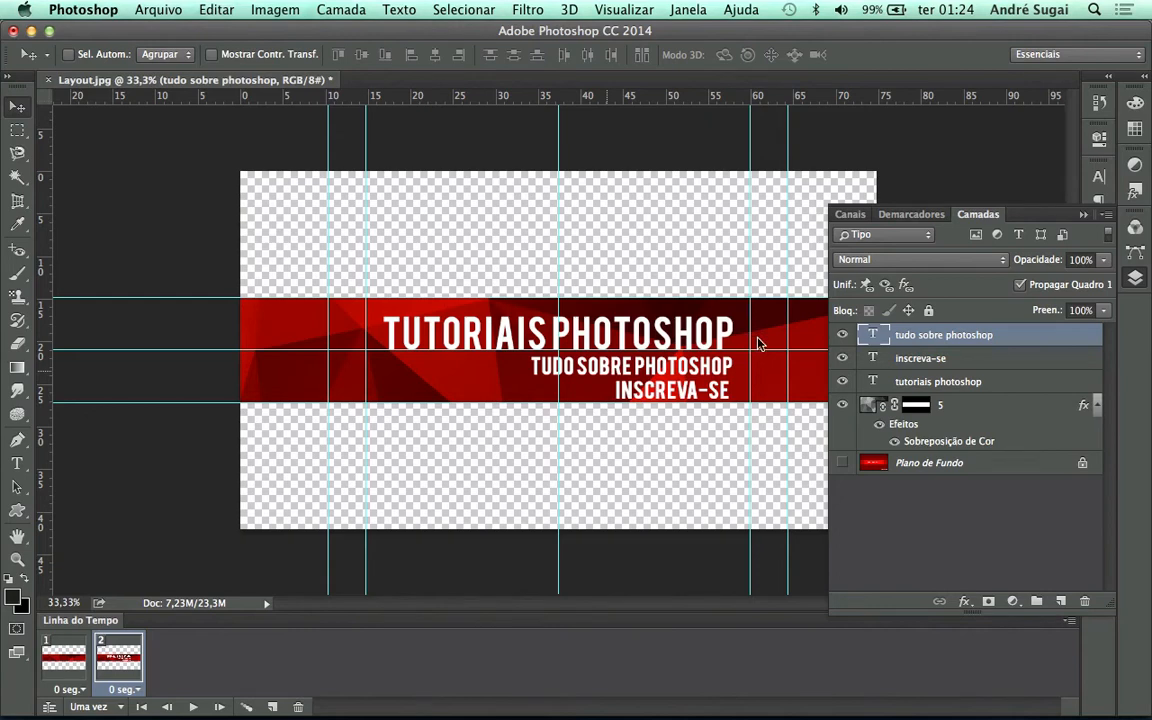
Select the three text layers together and nudge them slightly upward on the red banner.
{"action": "left_click", "coordinate": [926, 381], "text": "shift"}
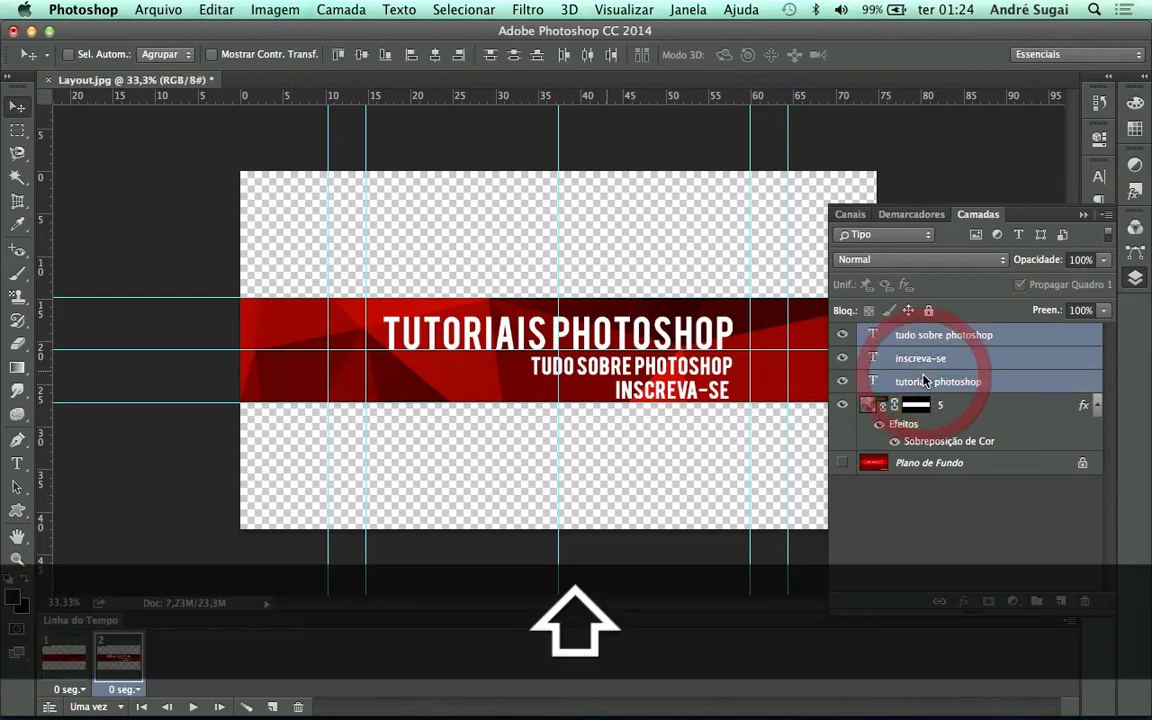
{"action": "key", "text": "Up"}
{"action": "key", "text": "Up"}
{"action": "key", "text": "Up"}
{"action": "key", "text": "Up"}
{"action": "key", "text": "Up"}
{"action": "key", "text": "Up"}
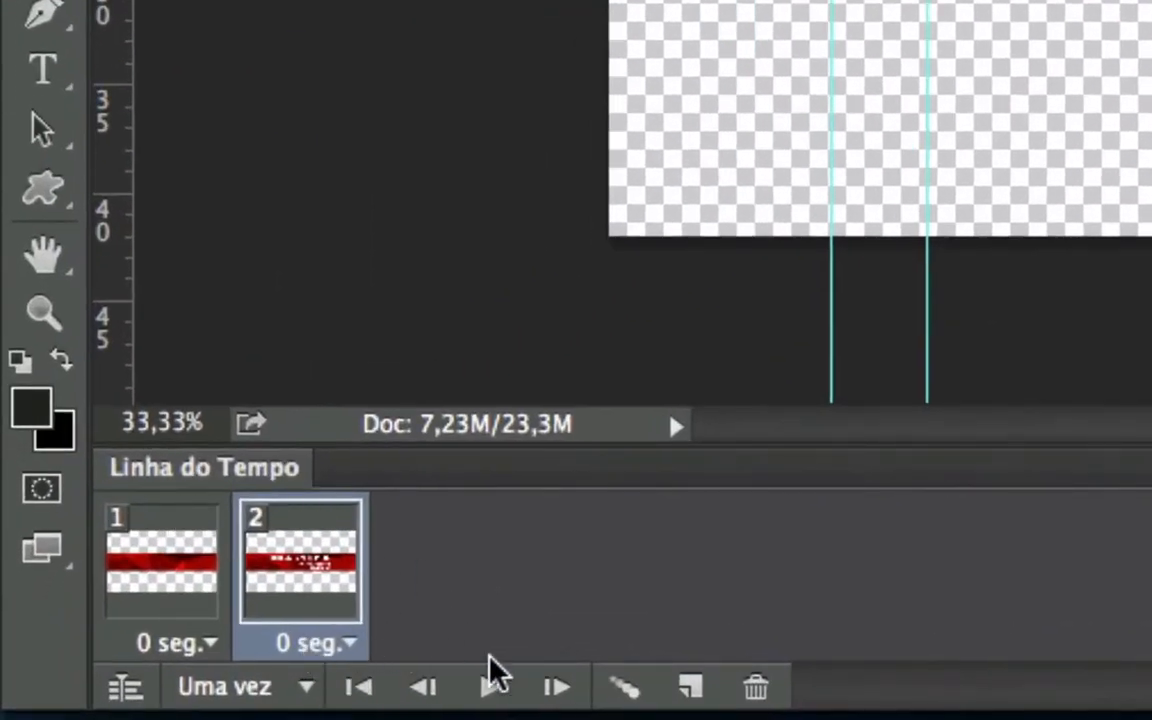
{"action": "left_click", "coordinate": [622, 684]}
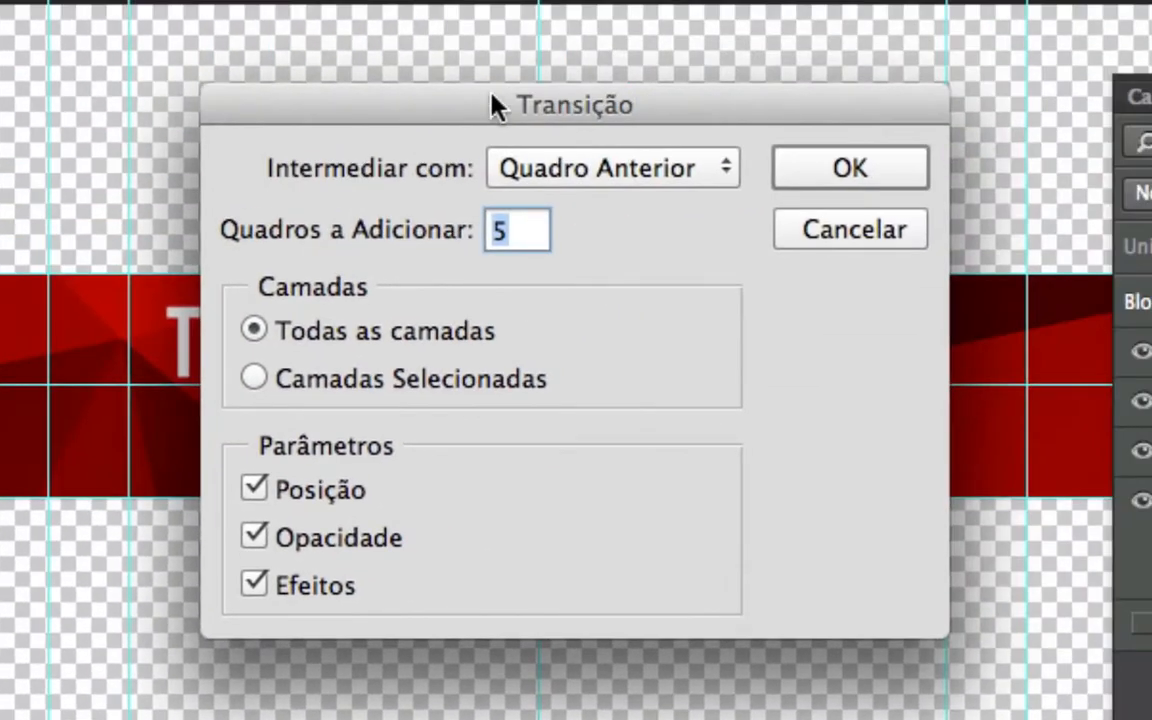
{"action": "left_click_drag", "start_coordinate": [490, 103], "coordinate": [357, 490]}
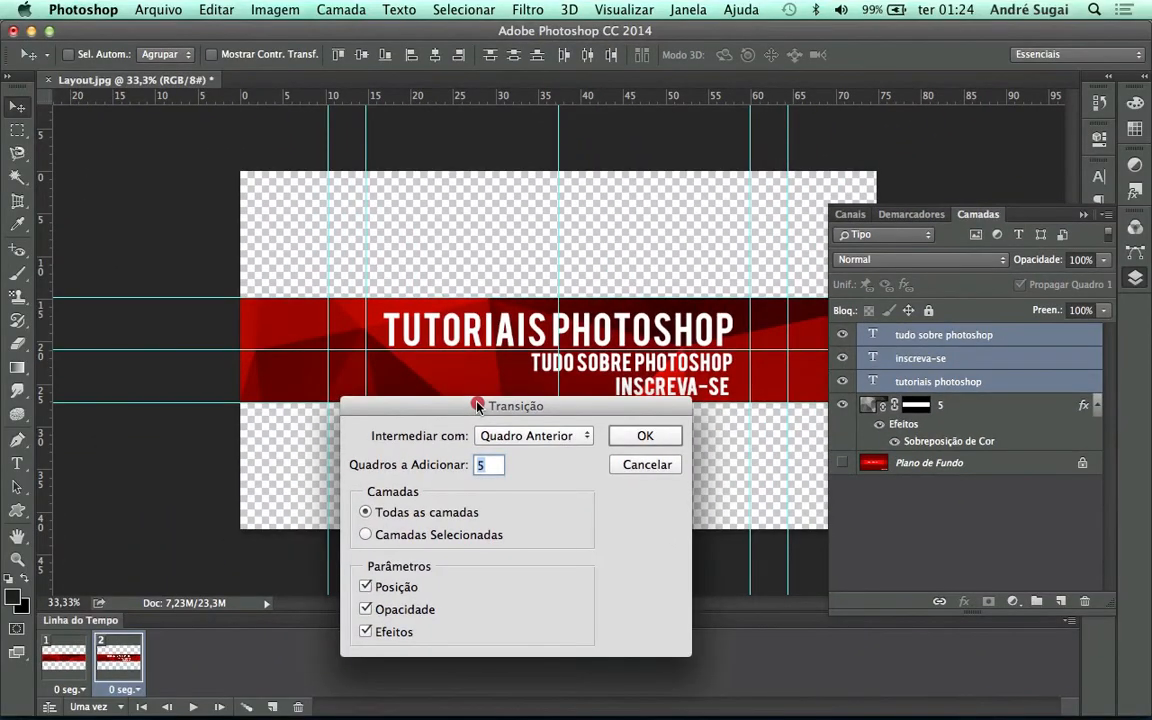
{"action": "left_click_drag", "start_coordinate": [478, 406], "coordinate": [490, 333]}
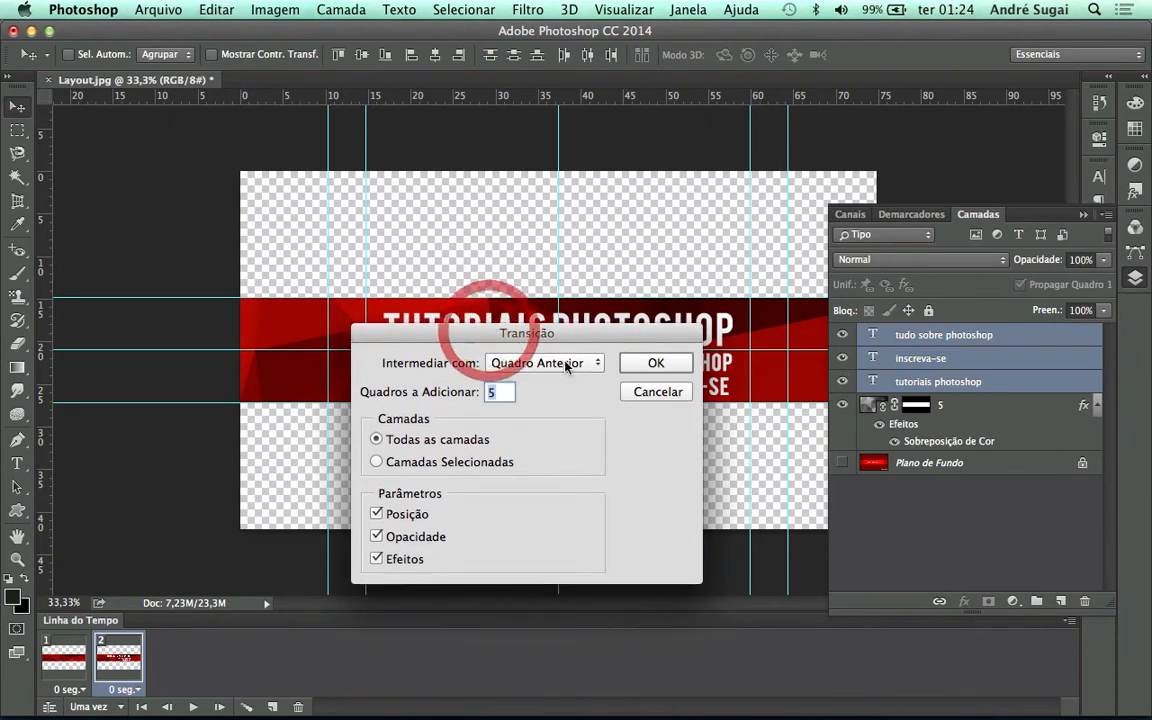
{"action": "left_click", "coordinate": [636, 392]}
{"action": "left_click", "coordinate": [66, 668]}
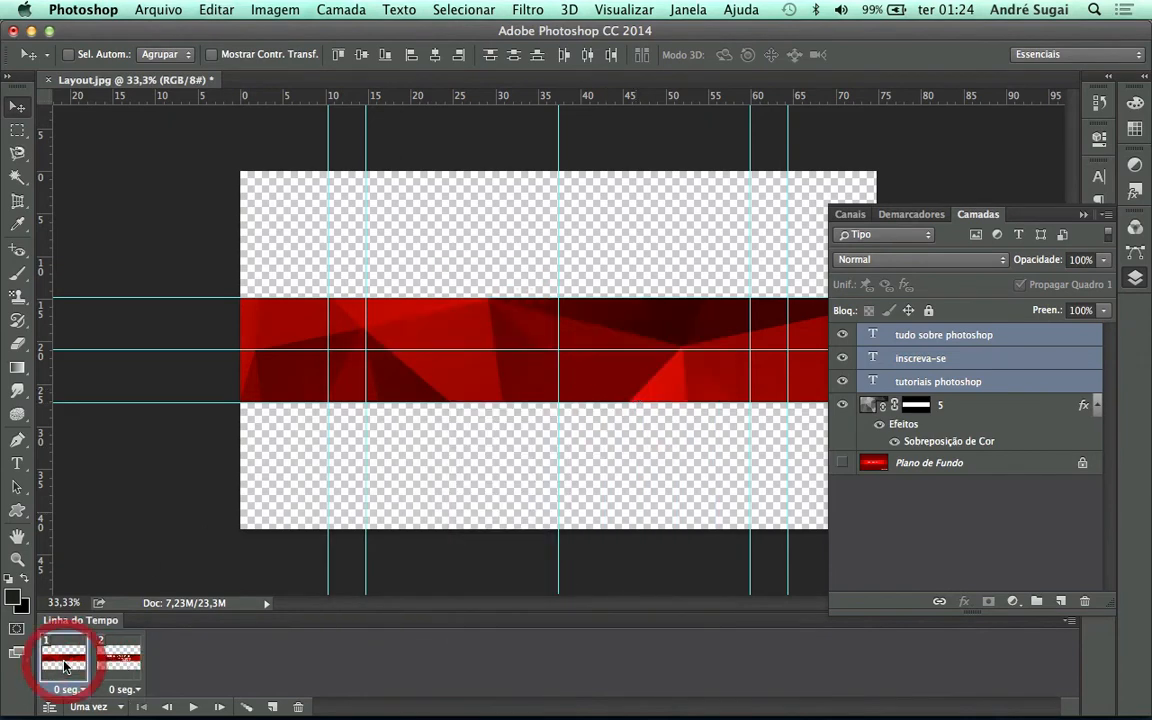
{"action": "left_click", "coordinate": [116, 663]}
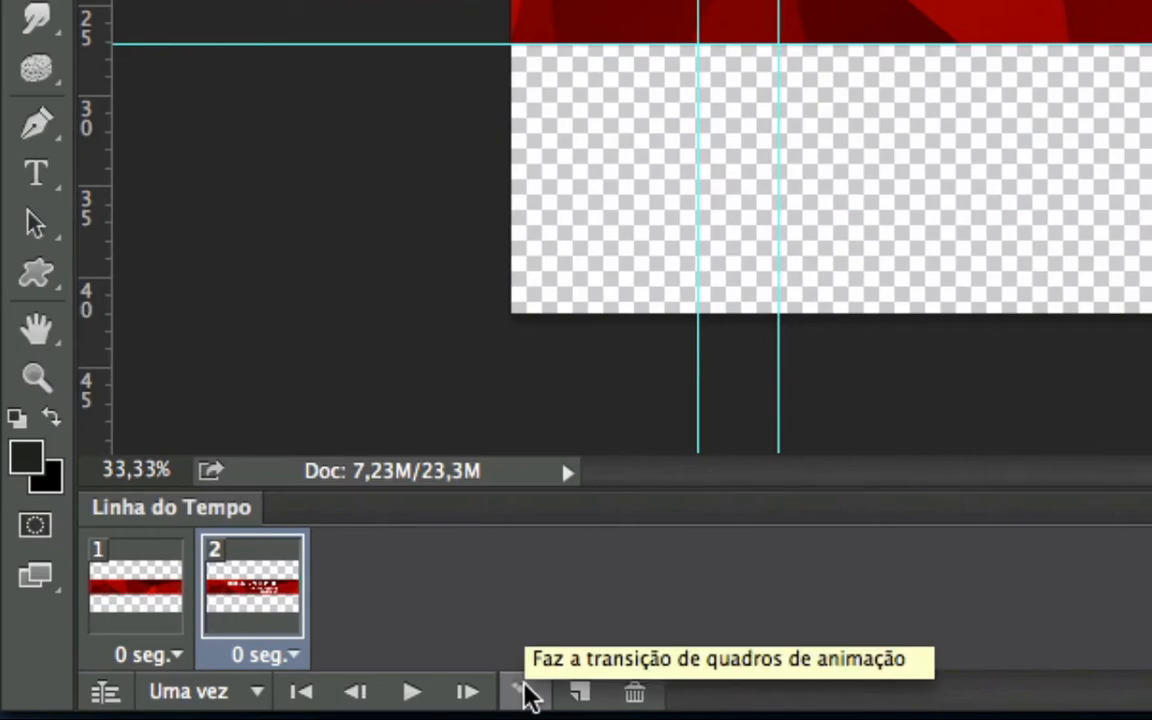
Add 5 transition frames between the second frame and the previous one (Quadro Anterior), covering all layers, position, opacity and effects.
{"action": "left_click", "coordinate": [524, 688]}
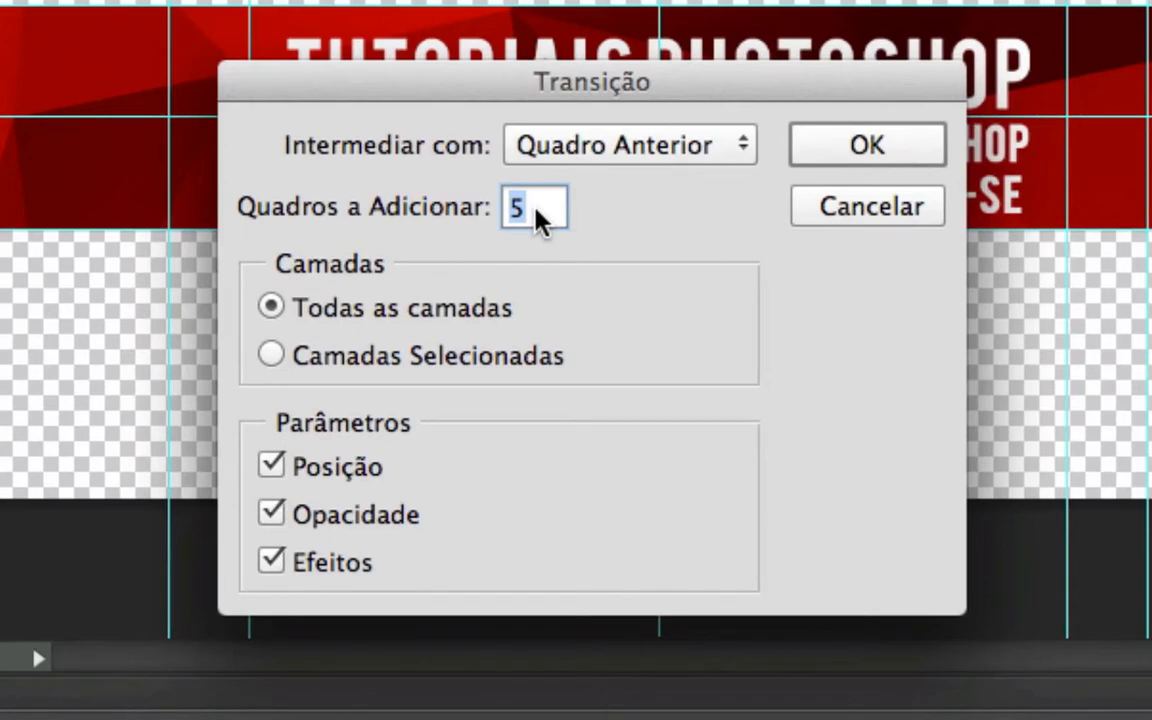
{"action": "left_click", "coordinate": [496, 216]}
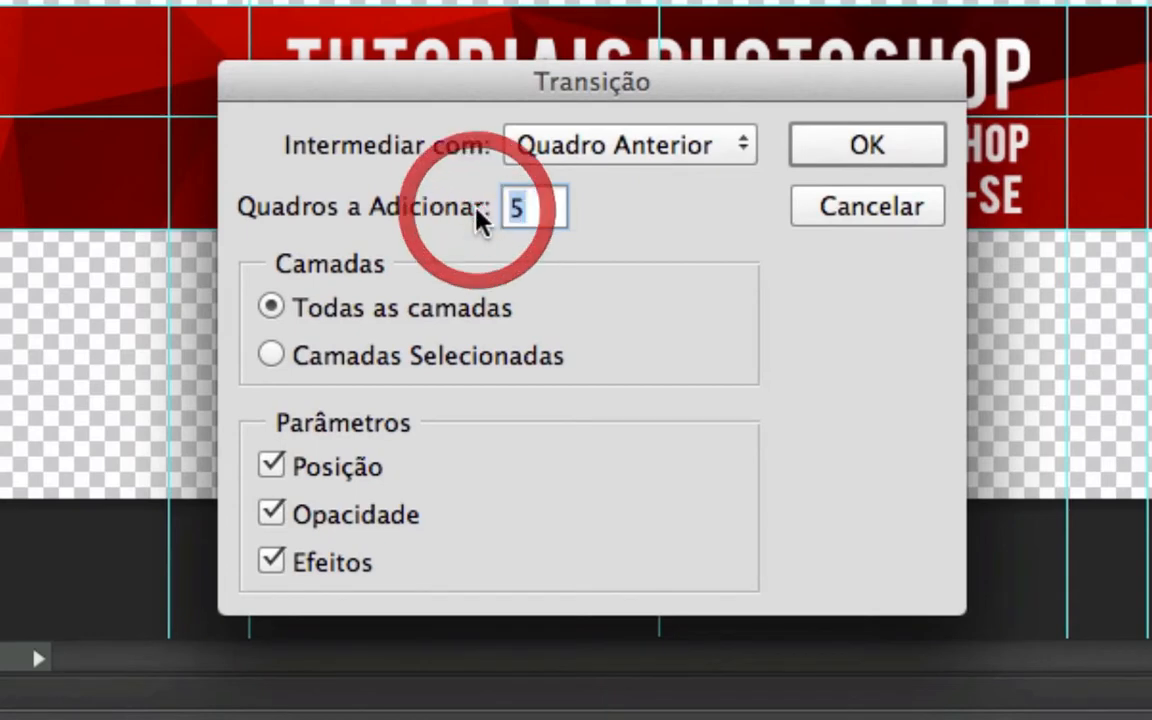
{"action": "type", "text": "15"}
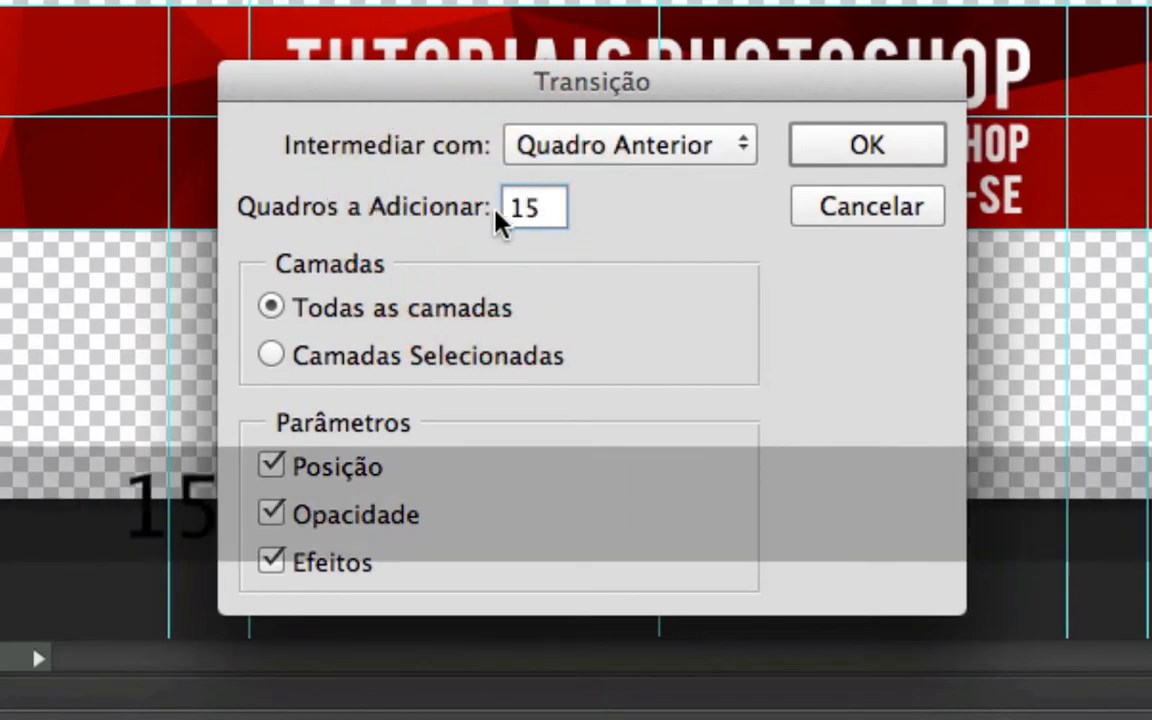
{"action": "left_click_drag", "start_coordinate": [545, 220], "coordinate": [505, 207]}
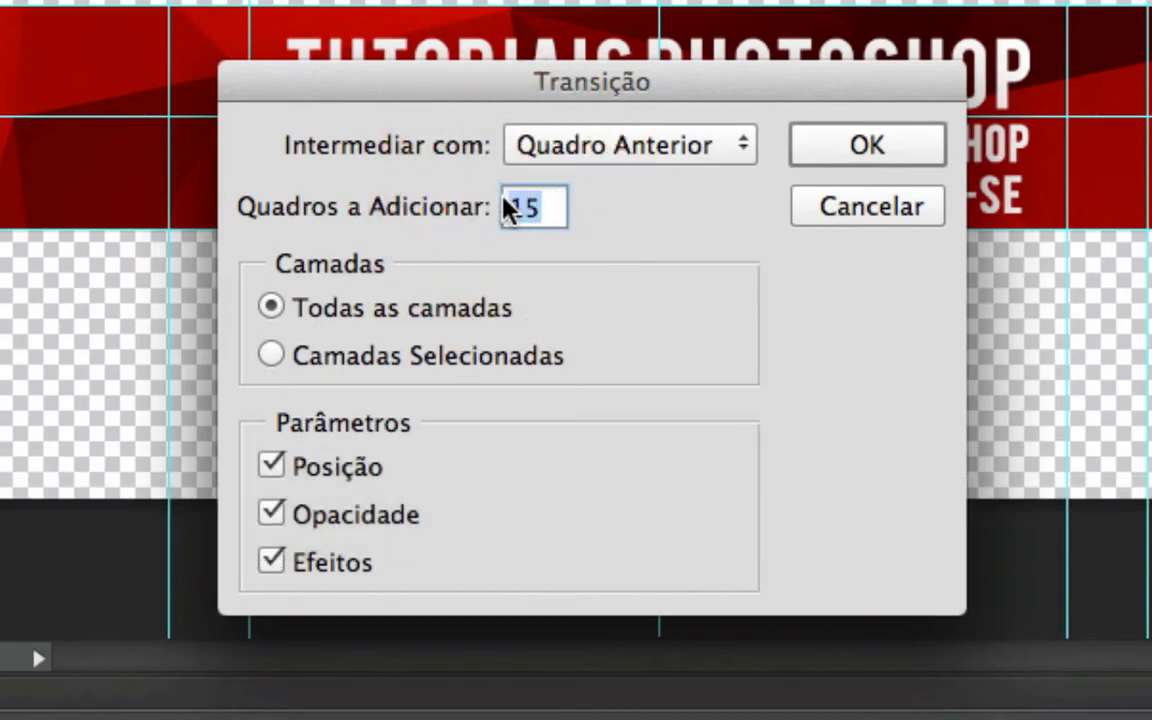
{"action": "type", "text": "3"}
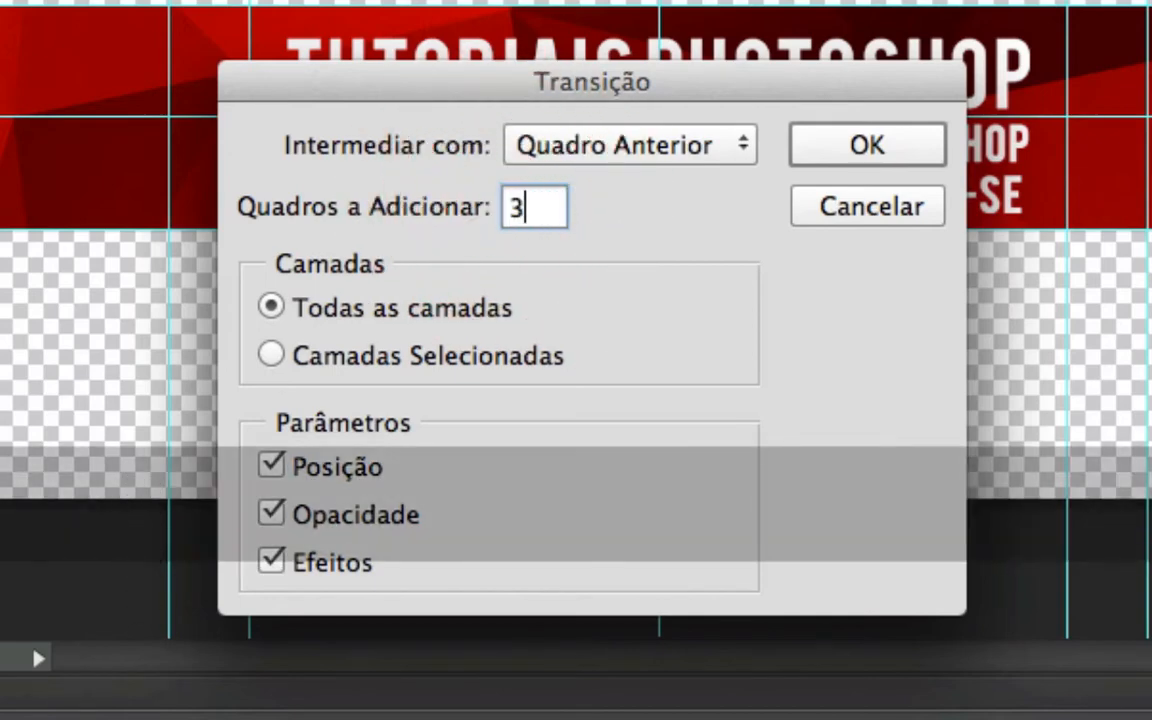
{"action": "left_click_drag", "start_coordinate": [527, 224], "coordinate": [510, 222]}
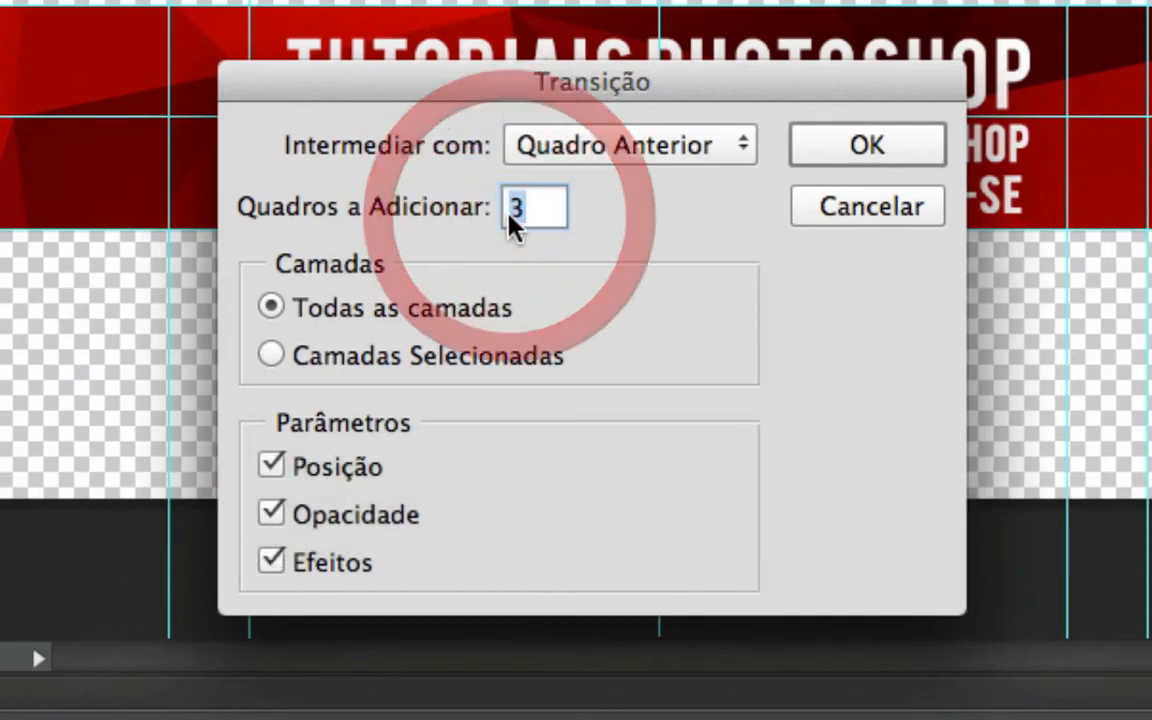
{"action": "type", "text": "5"}
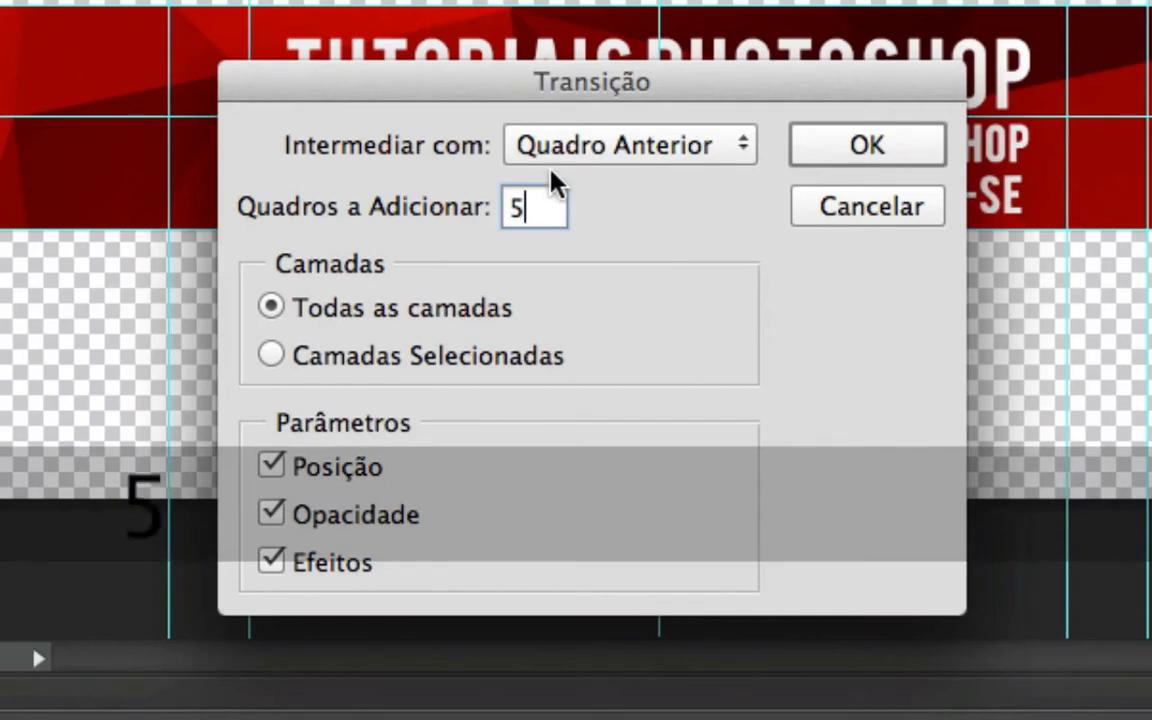
{"action": "left_click", "coordinate": [848, 146]}
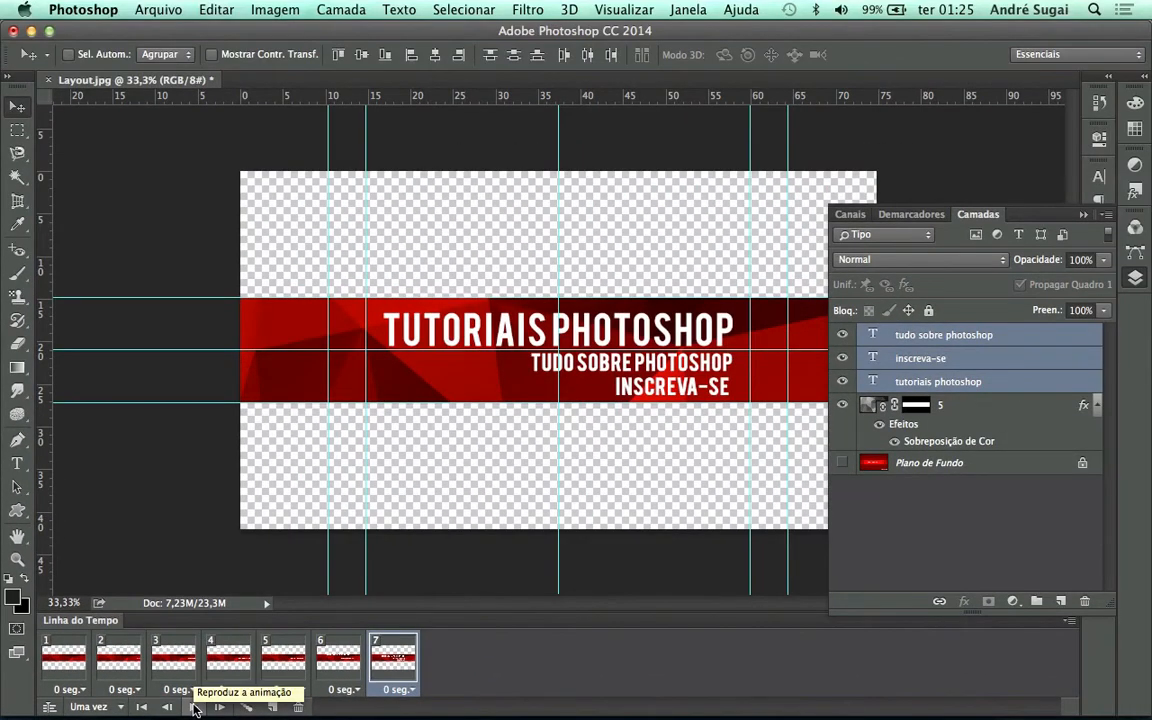
Play the frame animation several times to check the texts' movement onto the banner.
{"action": "left_click", "coordinate": [195, 708]}
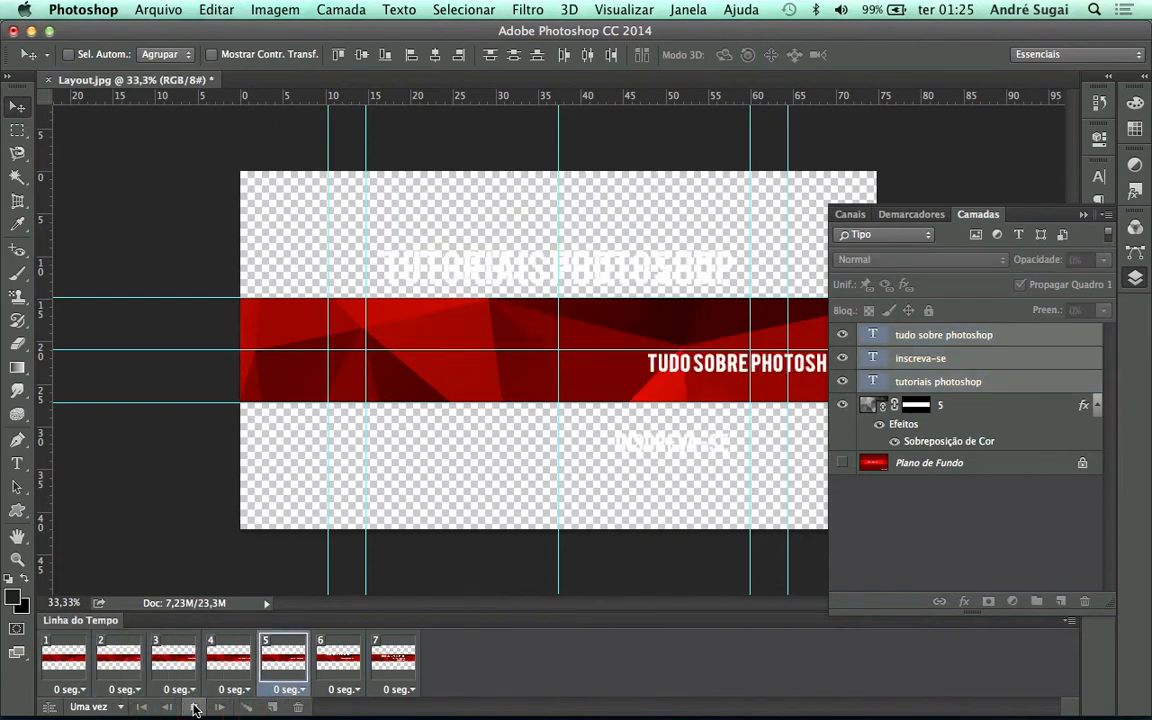
{"action": "left_click", "coordinate": [195, 708]}
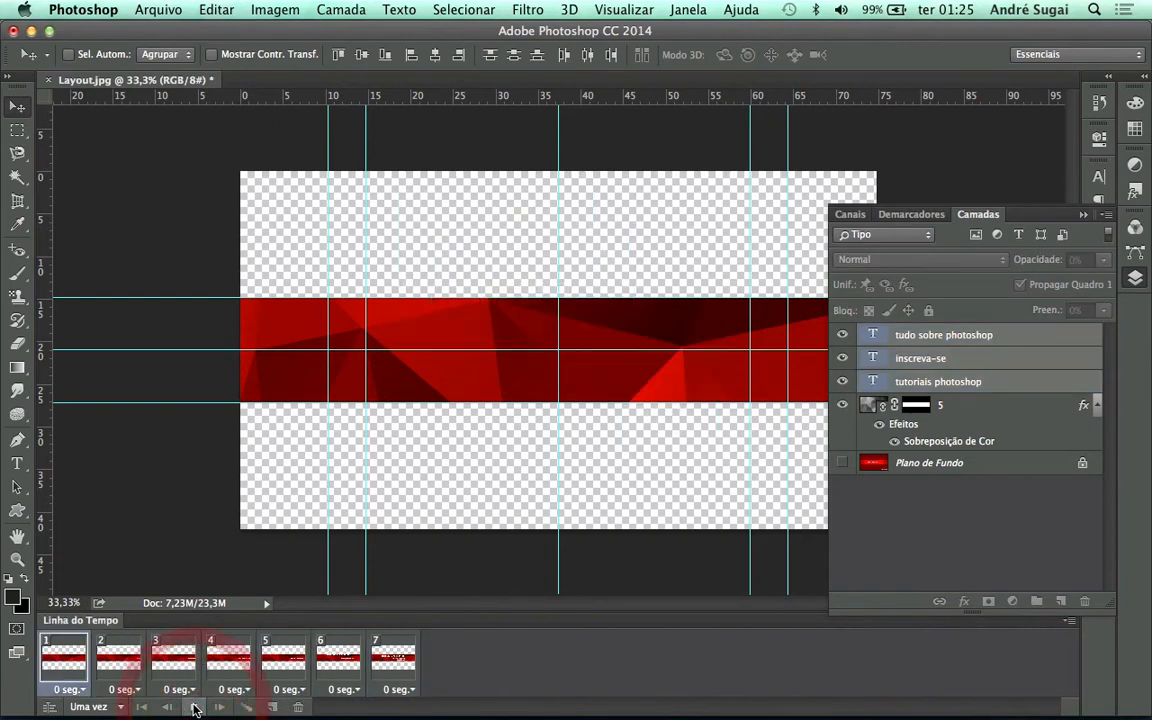
{"action": "left_click", "coordinate": [195, 707]}
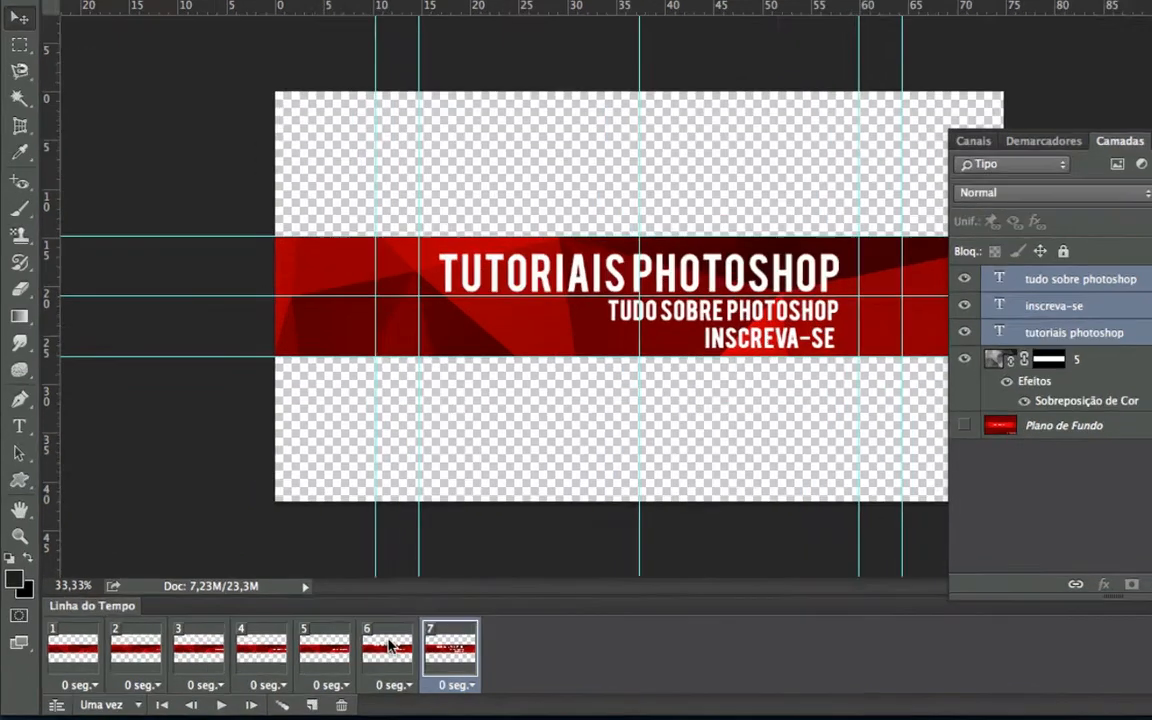
Delete the intermediate frames 2 to 6, keeping only the first and last frames of the animation.
{"action": "left_click", "coordinate": [345, 649]}
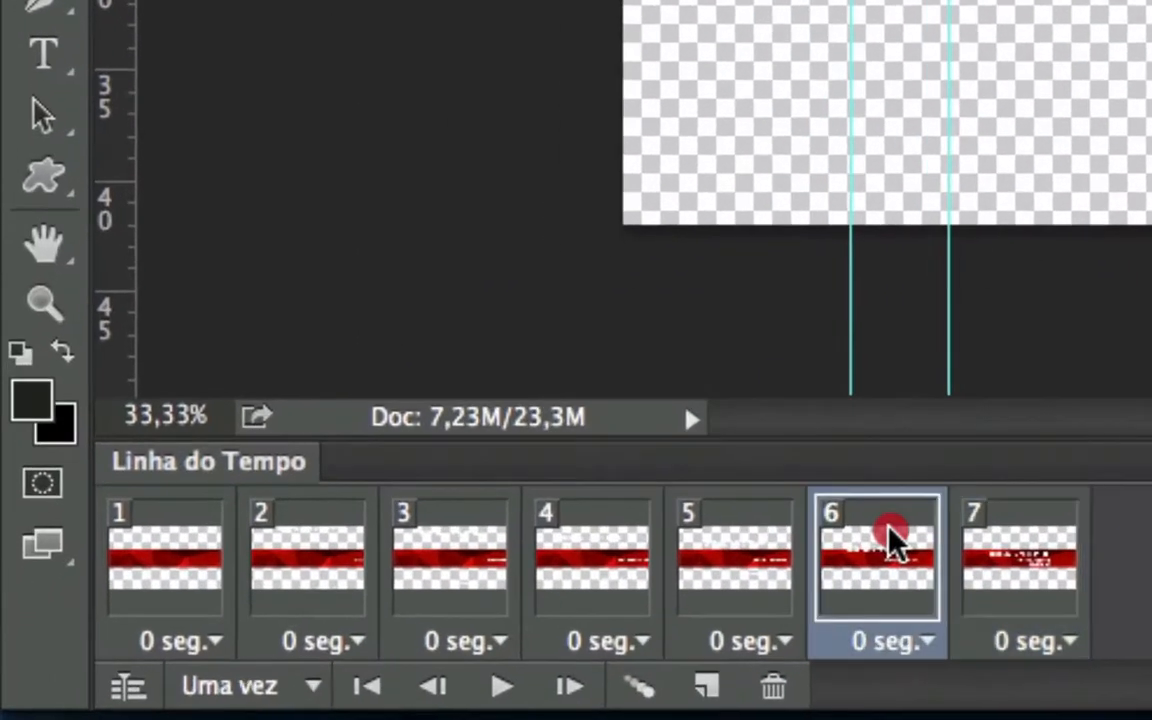
{"action": "left_click", "coordinate": [354, 566], "text": "shift"}
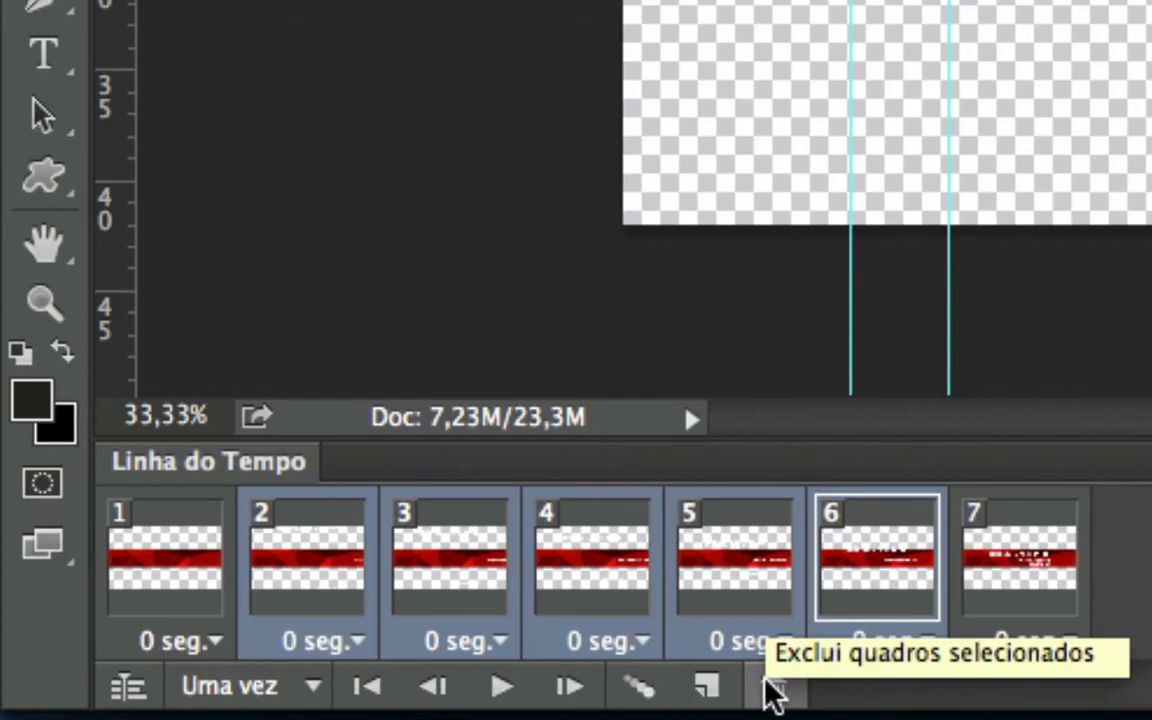
{"action": "left_click", "coordinate": [767, 684]}
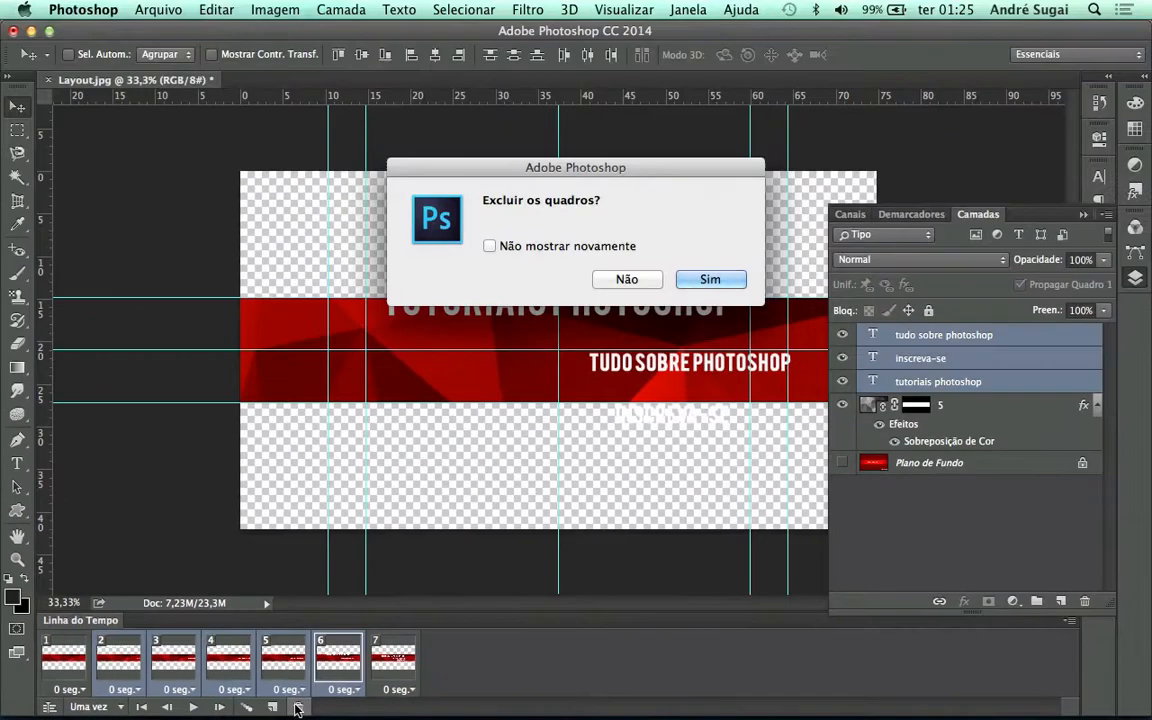
{"action": "left_click", "coordinate": [705, 279]}
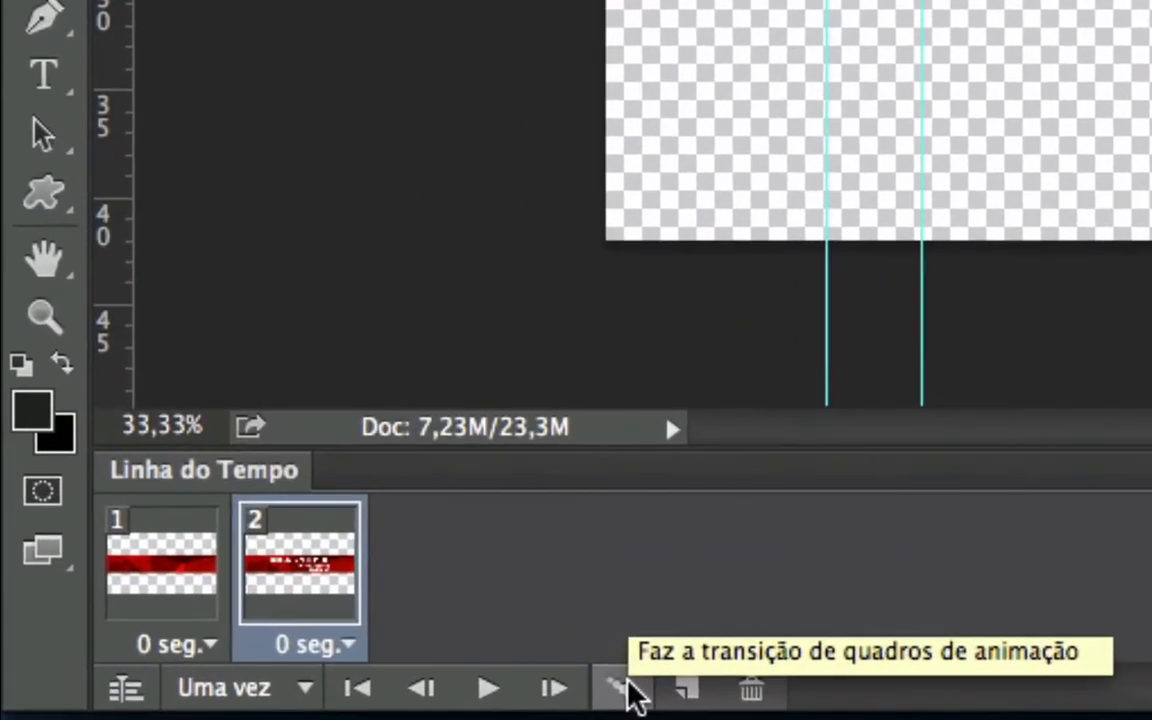
Add 3 transition frames between the two remaining frames (Quadro Anterior) and play the animation.
{"action": "left_click", "coordinate": [628, 690]}
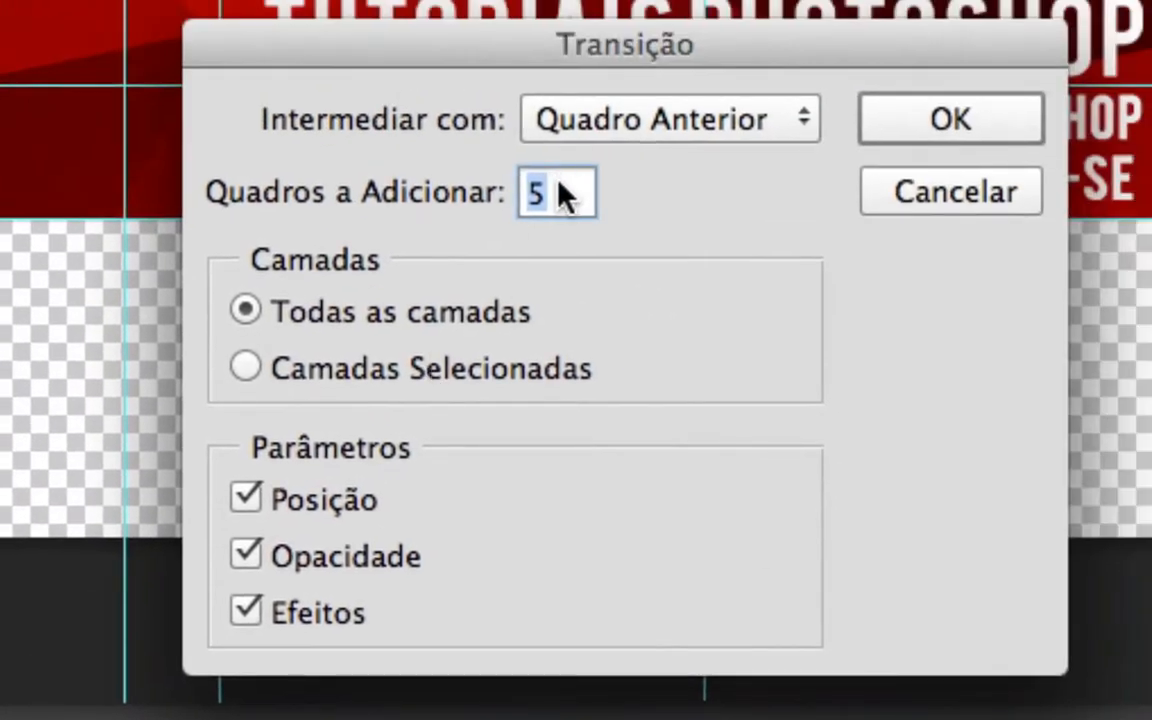
{"action": "type", "text": "3"}
{"action": "left_click", "coordinate": [940, 115]}
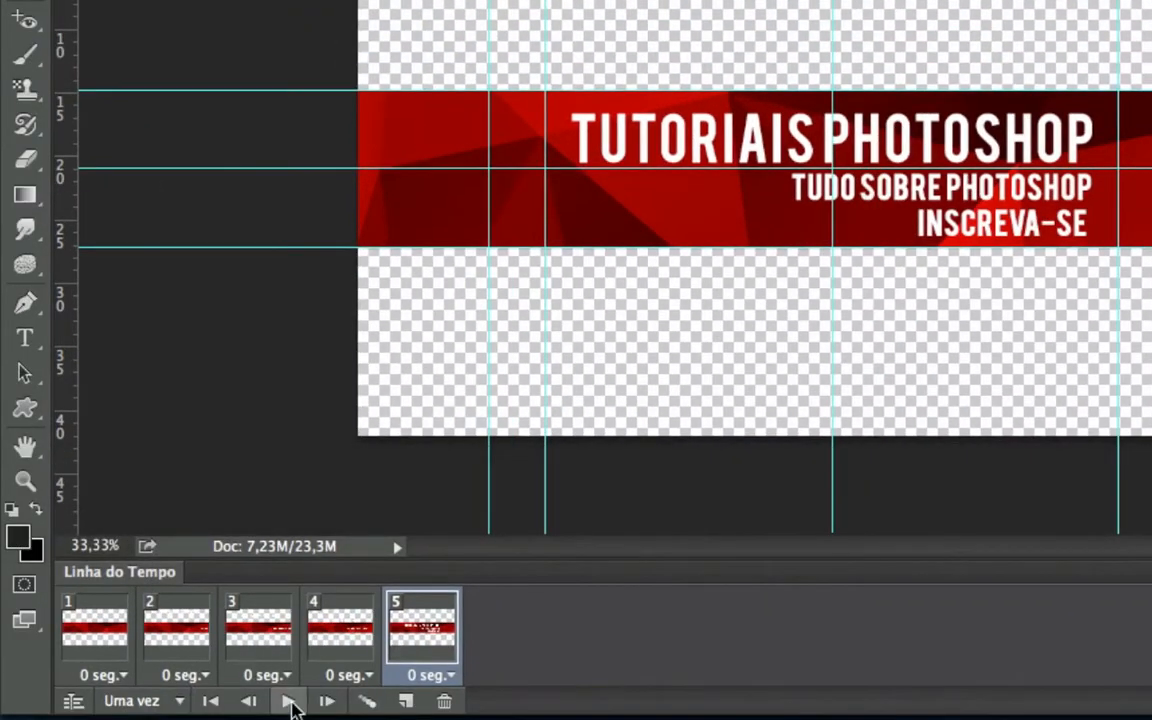
{"action": "left_click", "coordinate": [289, 702]}
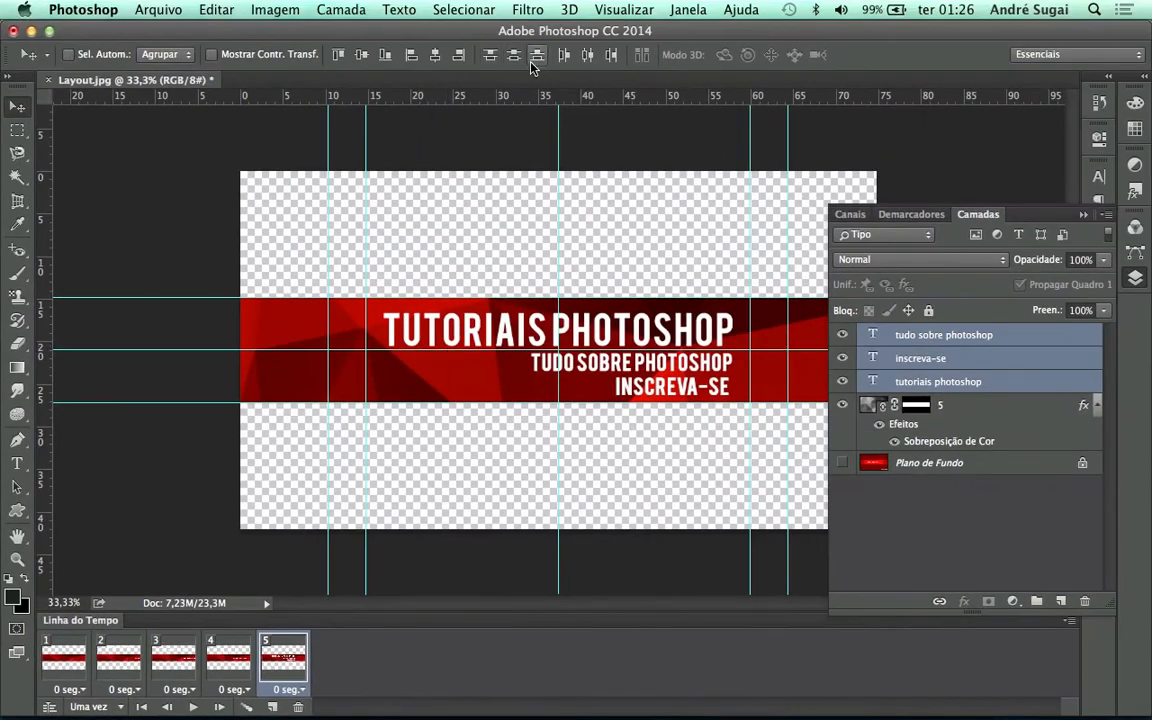
Start a Save for Web (Salvar para Web) export of the animation with the preset GIF 128 Sem Pontilhamento.
{"action": "left_click", "coordinate": [162, 9]}
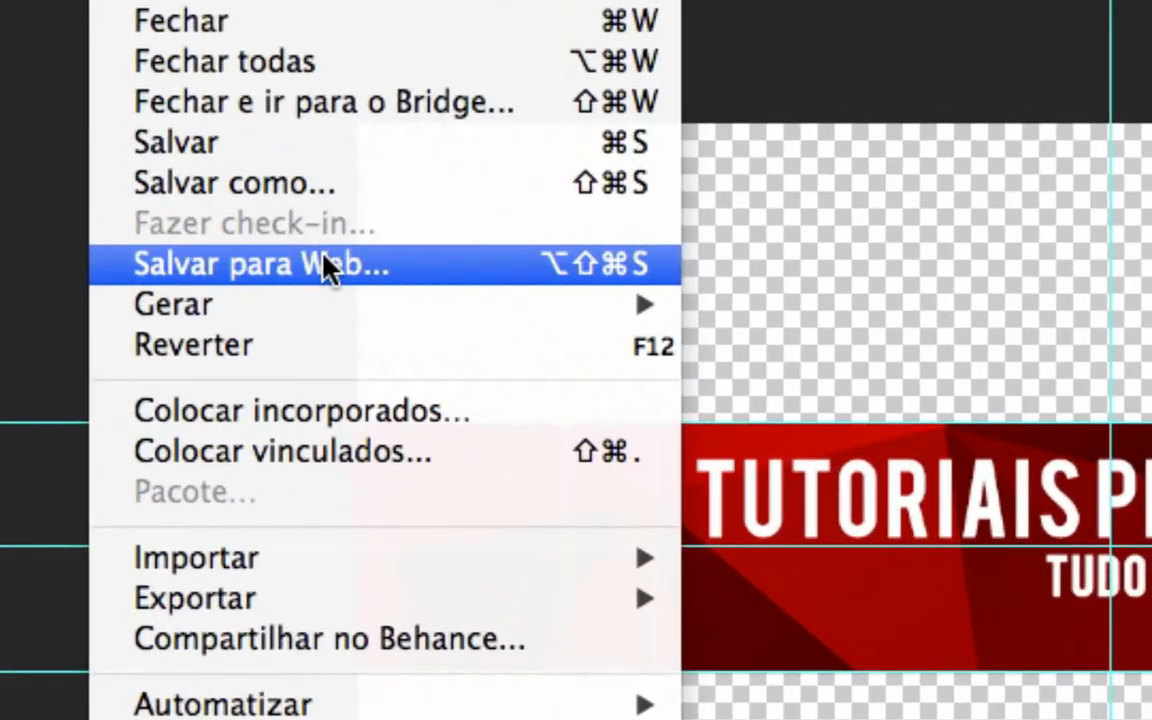
{"action": "left_click", "coordinate": [323, 262]}
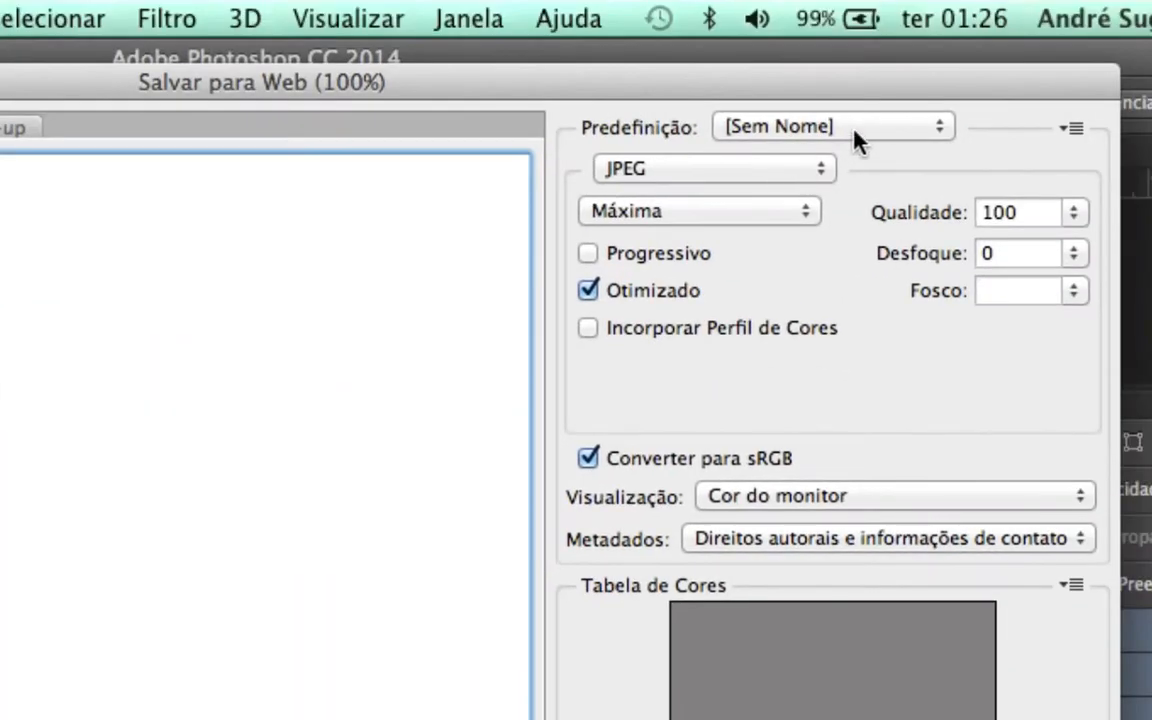
{"action": "left_click", "coordinate": [836, 122]}
{"action": "mouse_move", "coordinate": [890, 8]}
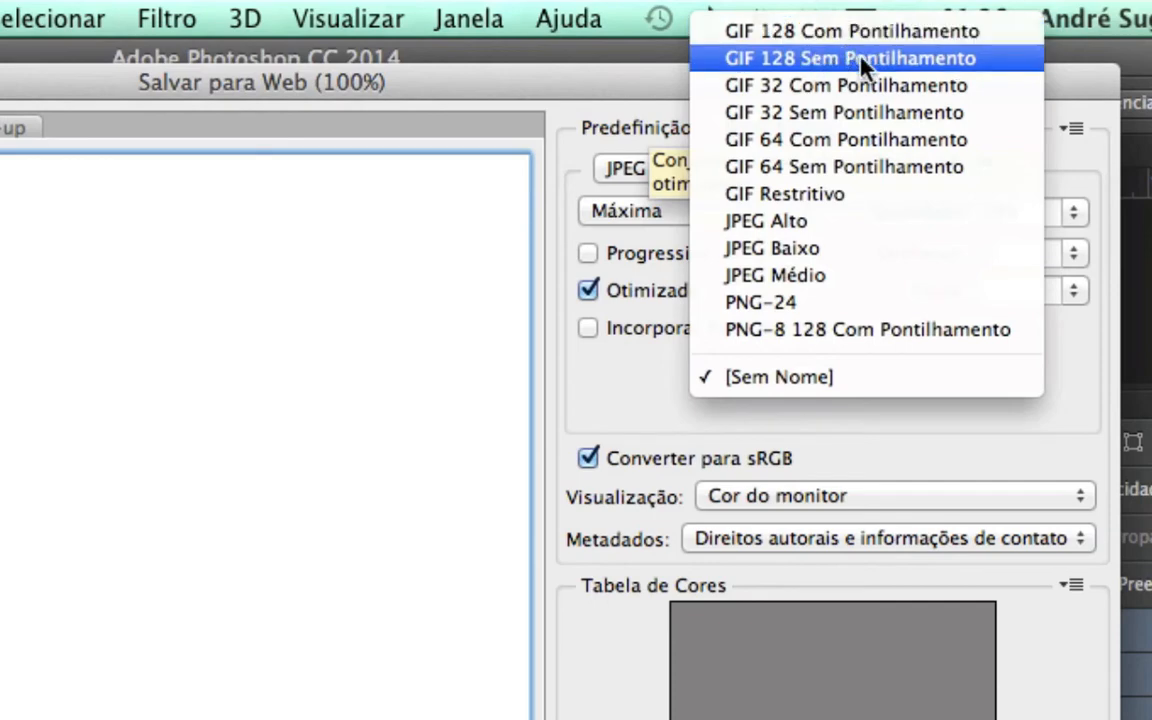
{"action": "left_click", "coordinate": [862, 60]}
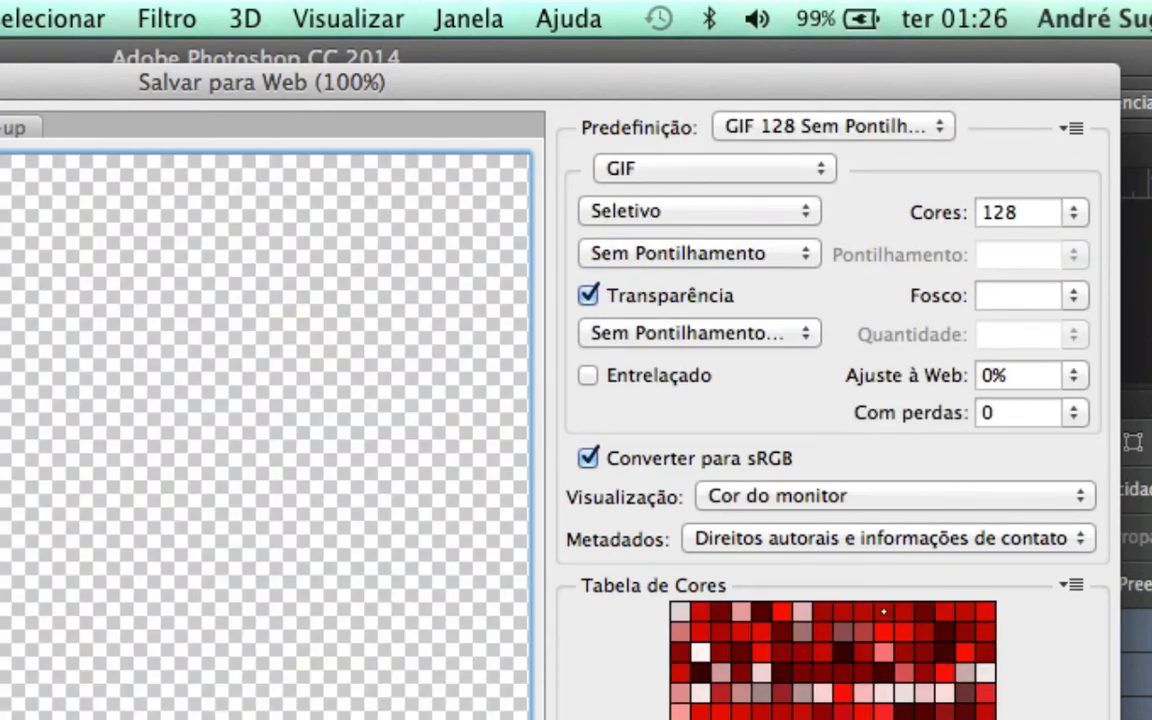
Try the GIF export with 32 and then 256 colors (Cores) to compare the banner preview.
{"action": "key", "text": "super+minus"}
{"action": "key", "text": "super+minus"}
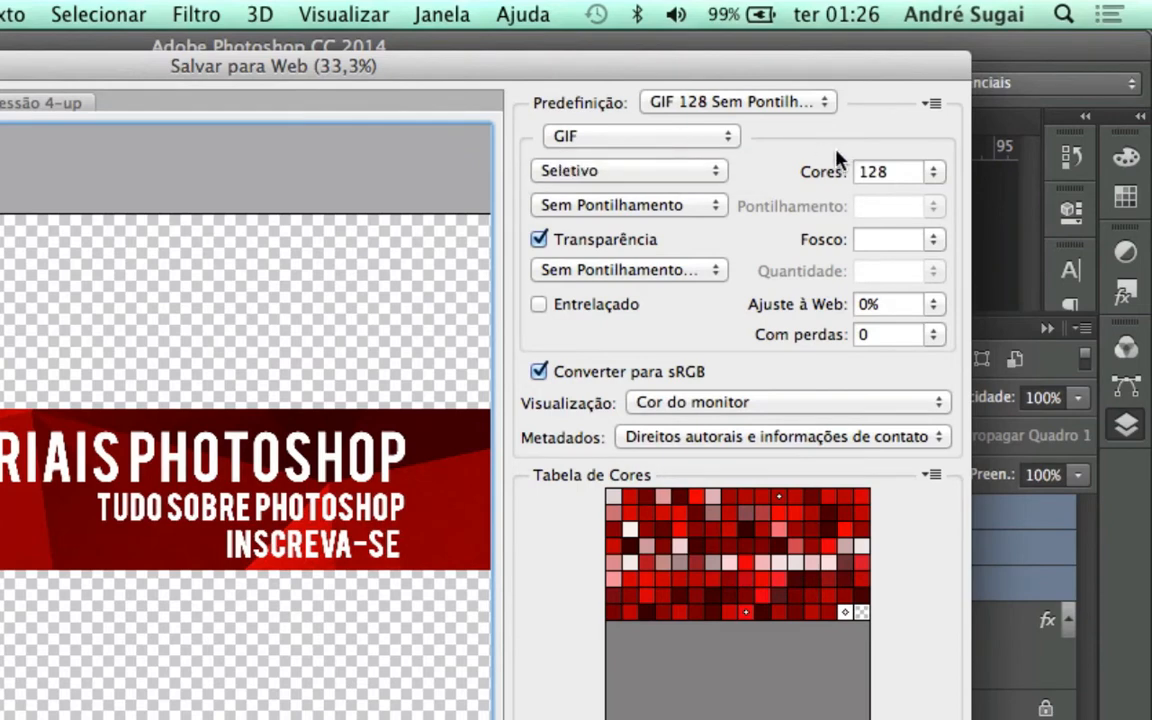
{"action": "left_click", "coordinate": [755, 105]}
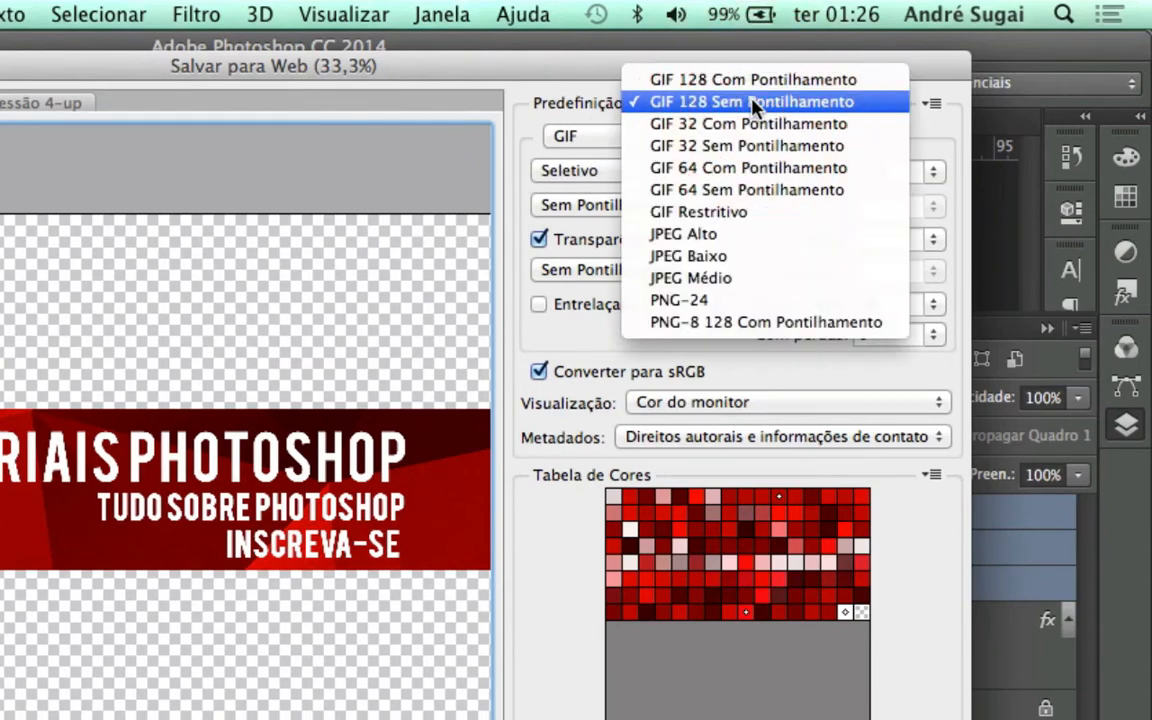
{"action": "left_click", "coordinate": [815, 98]}
{"action": "left_click", "coordinate": [929, 171]}
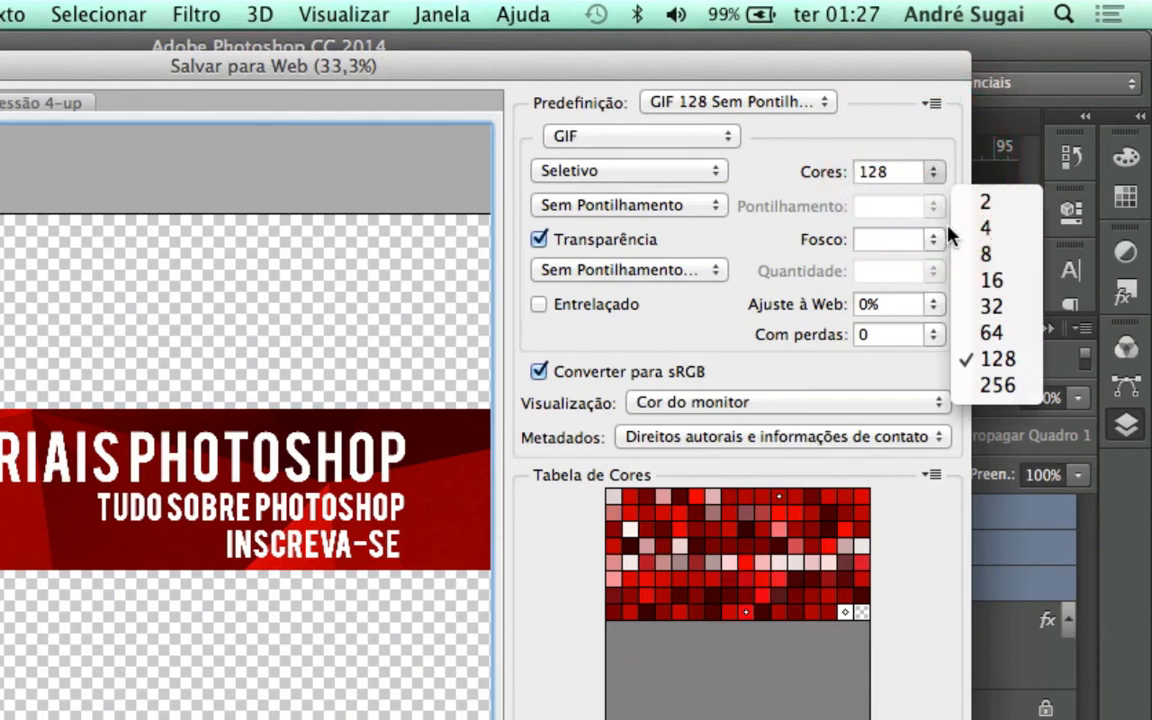
{"action": "left_click", "coordinate": [964, 306]}
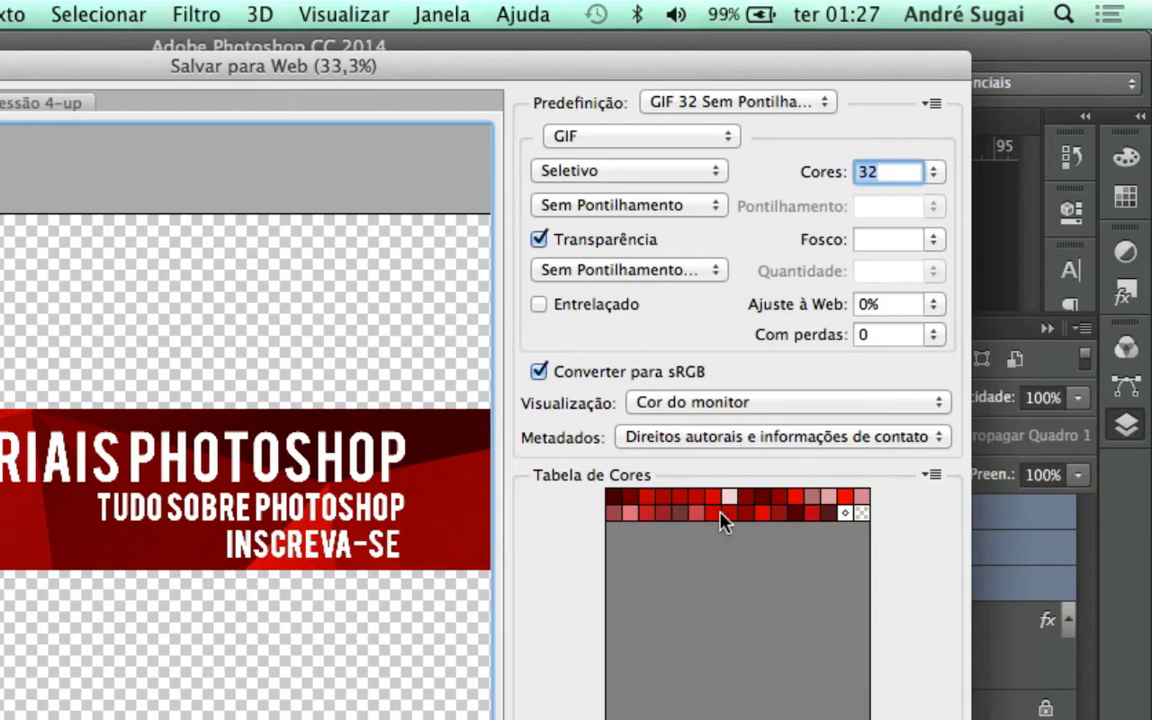
{"action": "left_click", "coordinate": [933, 174]}
{"action": "left_click", "coordinate": [972, 395]}
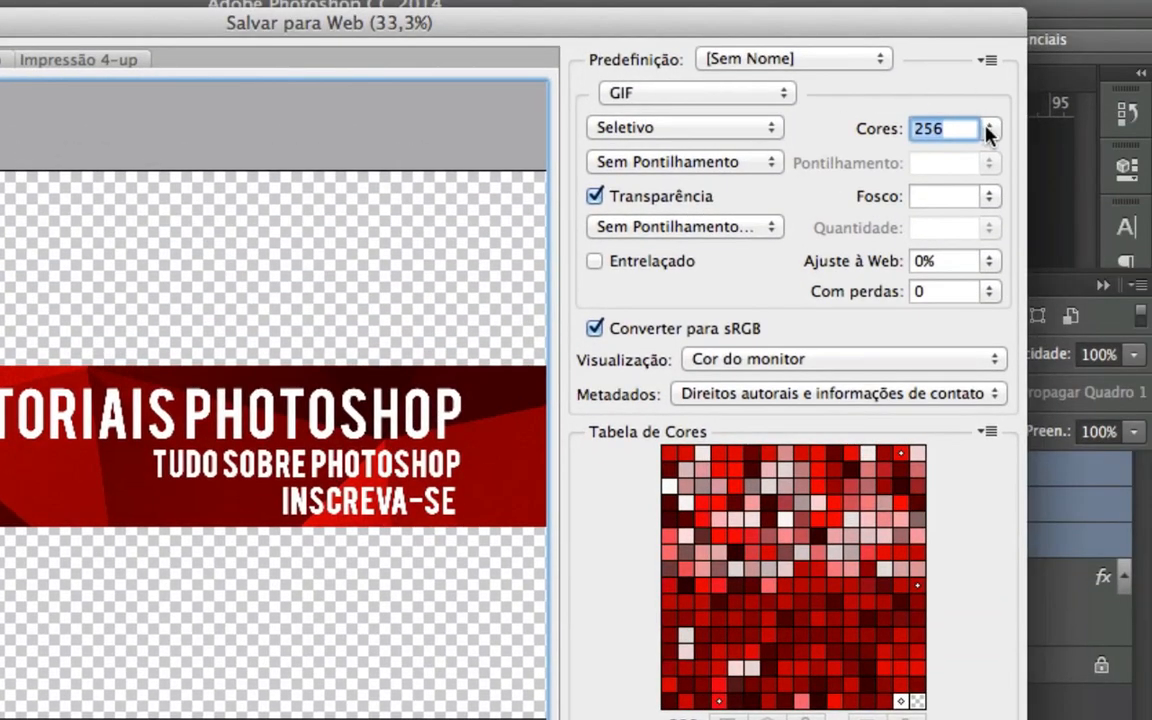
Set the number of colors (Cores) for the GIF export to 16.
{"action": "left_click", "coordinate": [988, 130]}
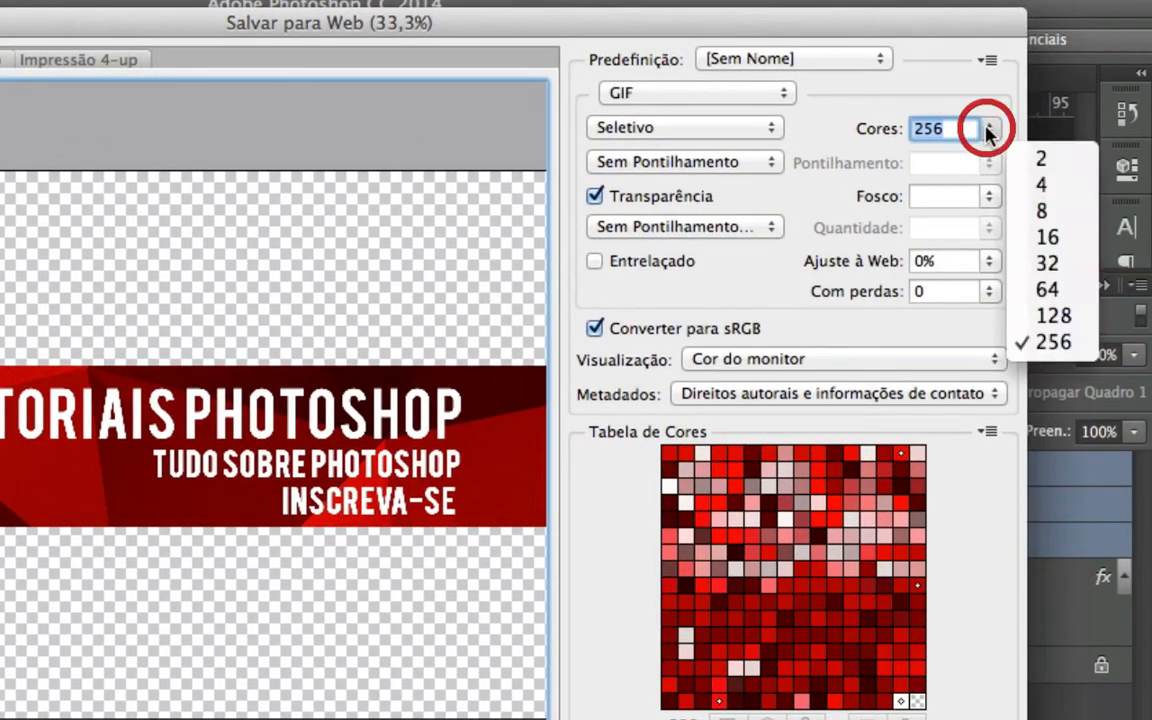
{"action": "left_click", "coordinate": [1046, 246]}
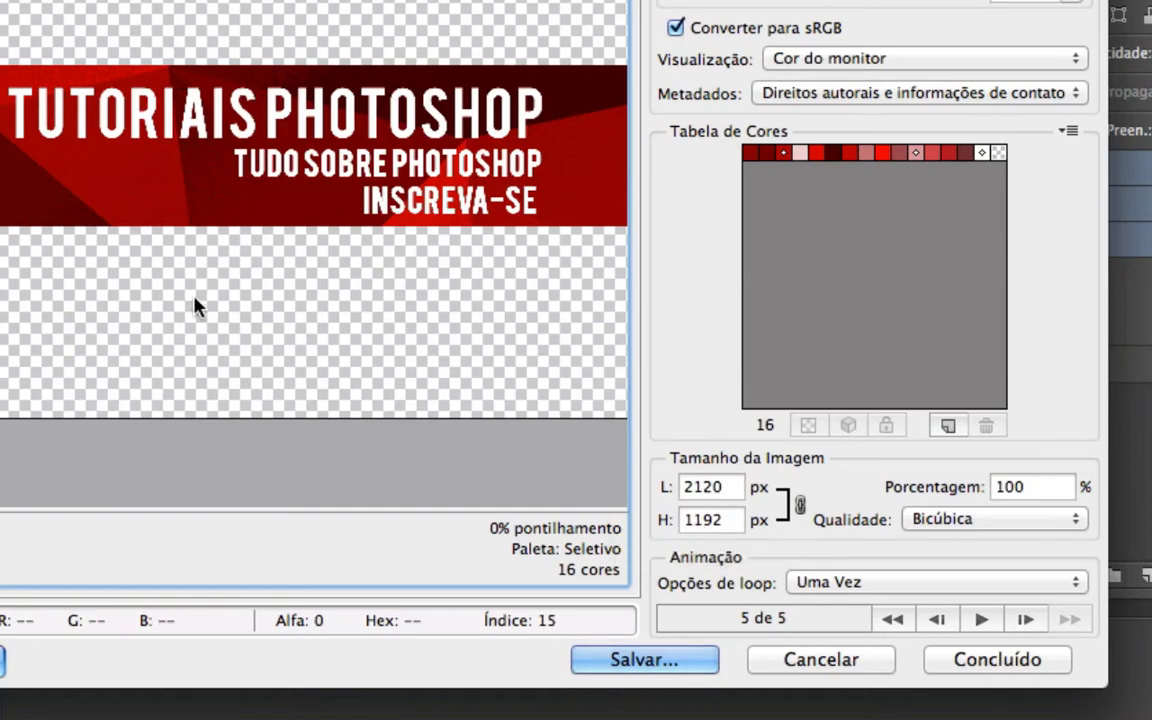
Try the loop option Sempre and play the animation in the export preview, stopping it after a few repeats.
{"action": "left_click", "coordinate": [870, 586]}
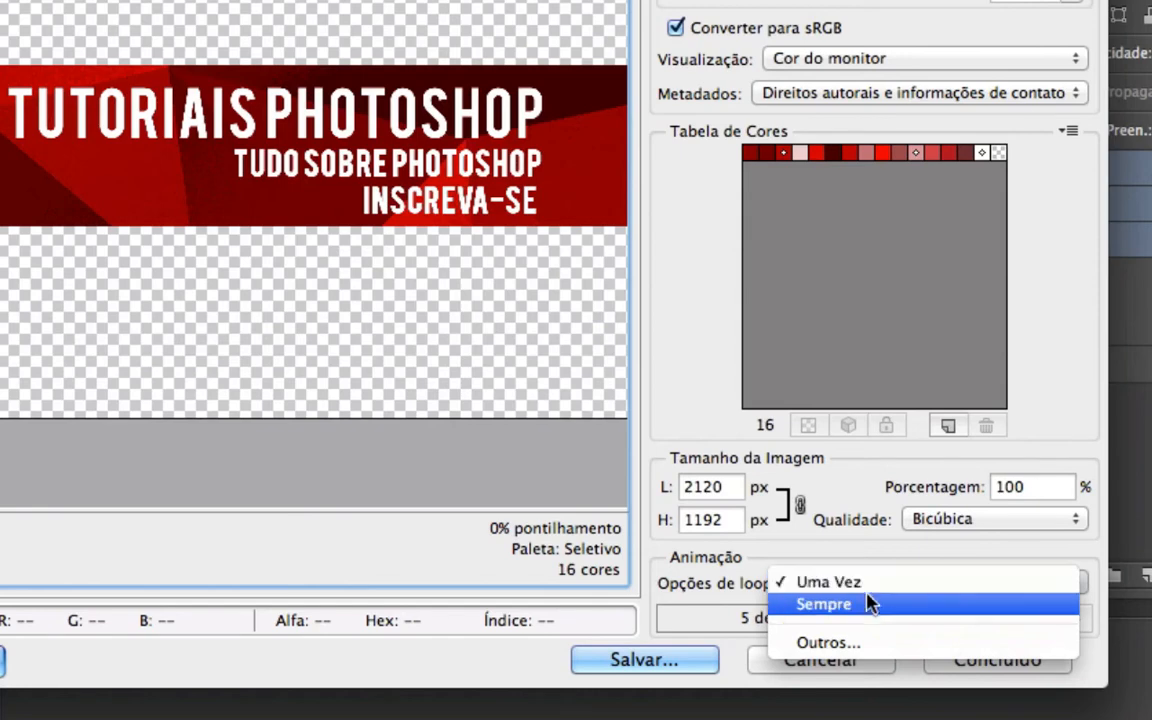
{"action": "left_click", "coordinate": [866, 606]}
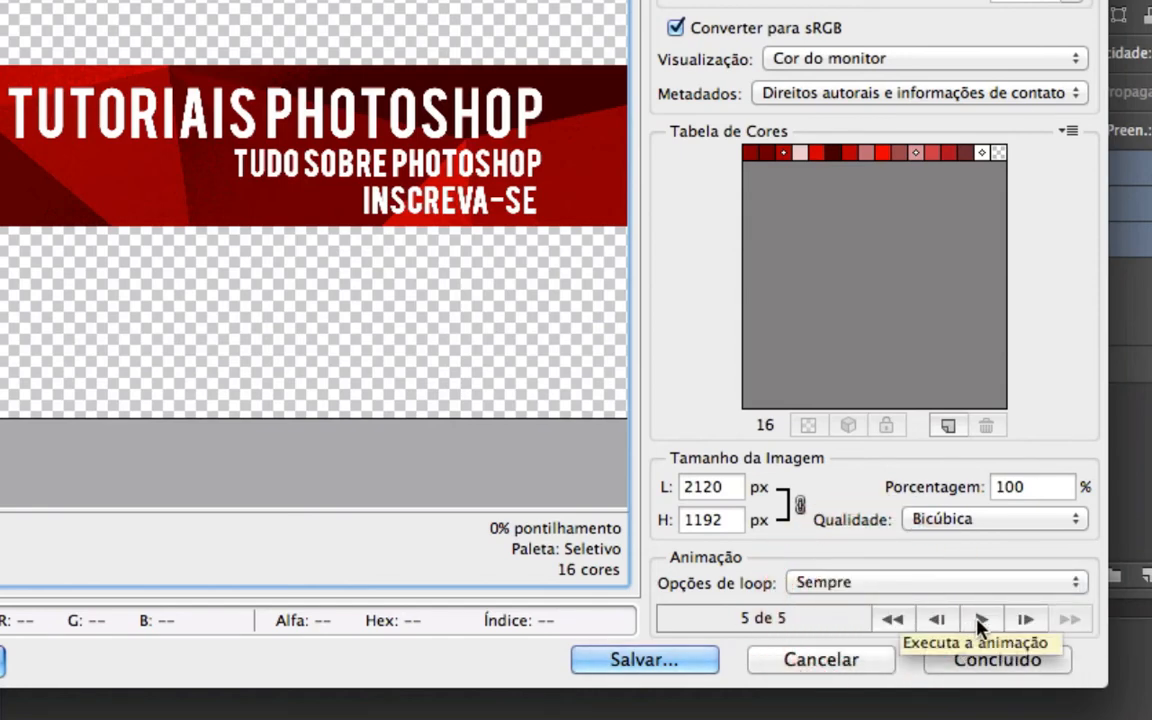
{"action": "left_click", "coordinate": [977, 619]}
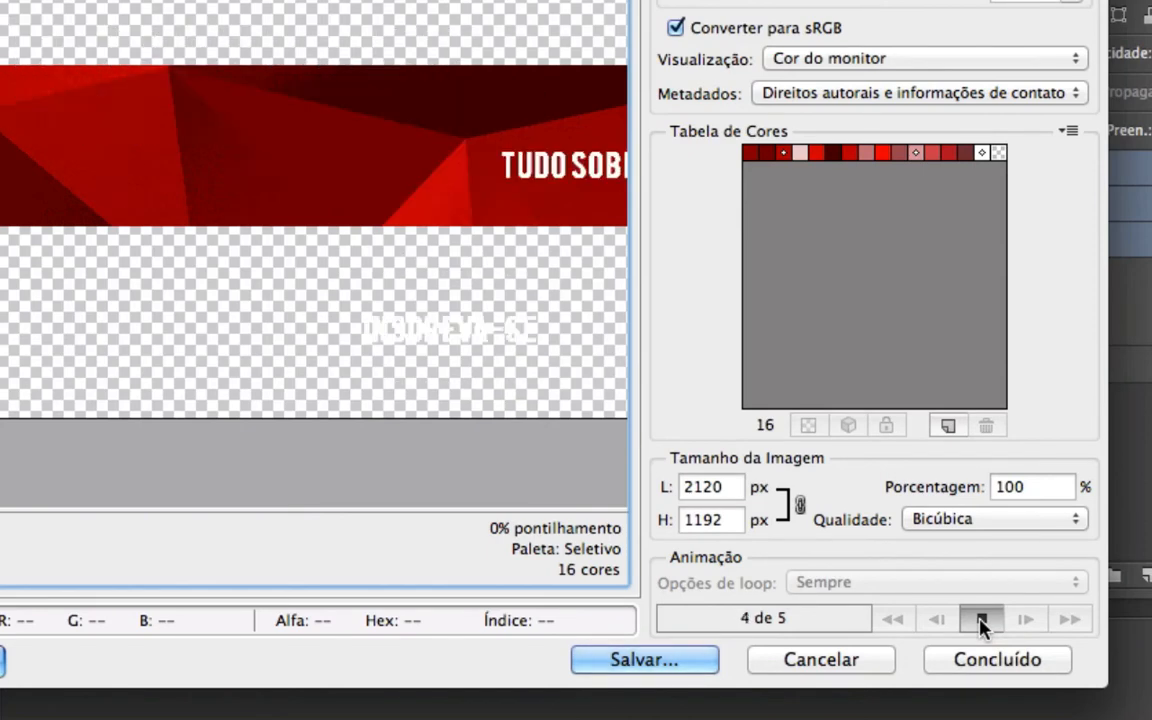
{"action": "left_click", "coordinate": [981, 621]}
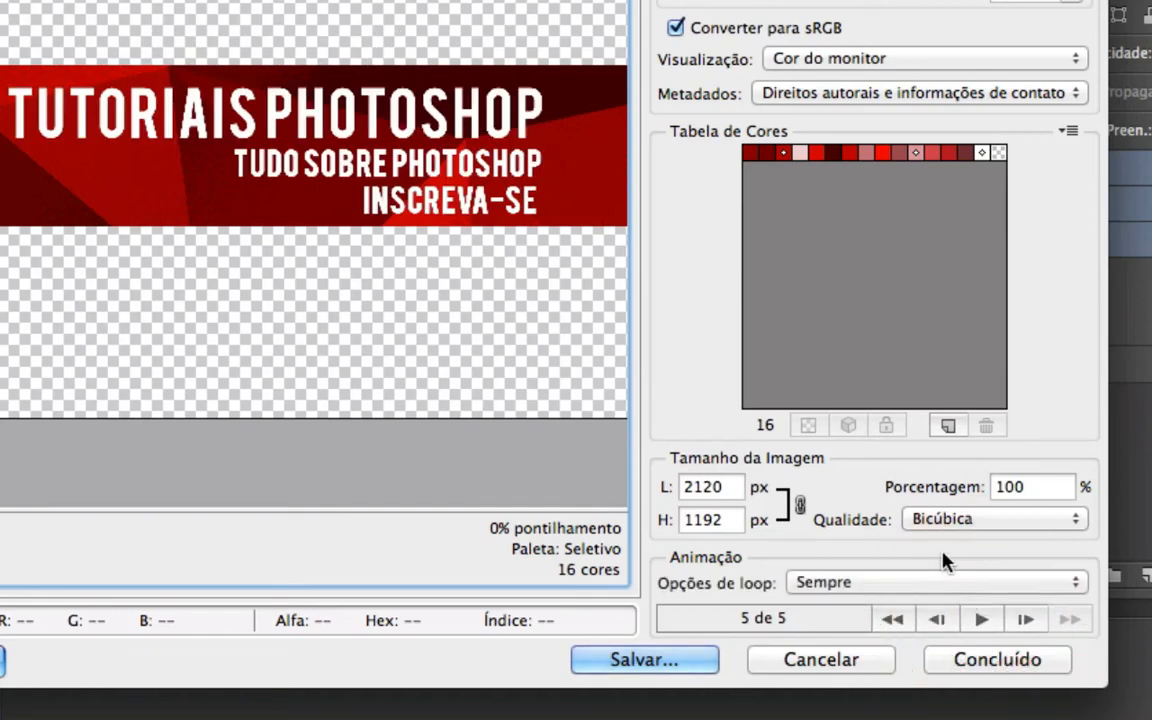
Set the animation's loop option to Uma Vez and play it in the export preview.
{"action": "left_click", "coordinate": [893, 584]}
{"action": "left_click", "coordinate": [899, 563]}
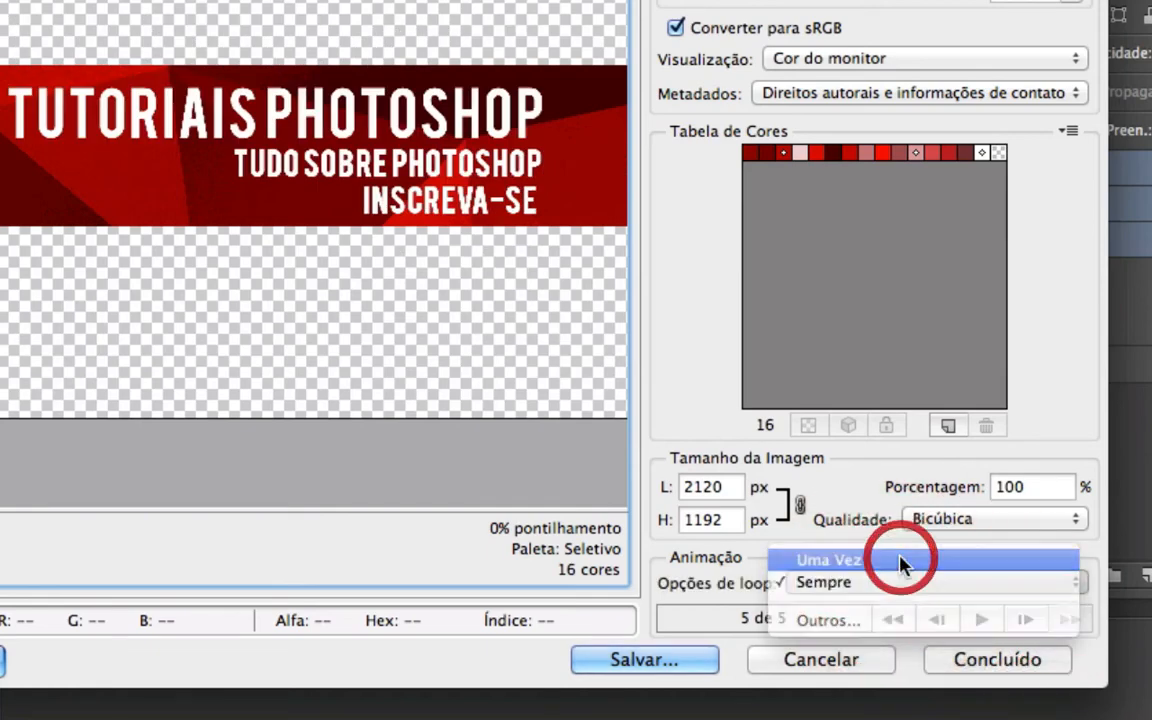
{"action": "left_click", "coordinate": [980, 620]}
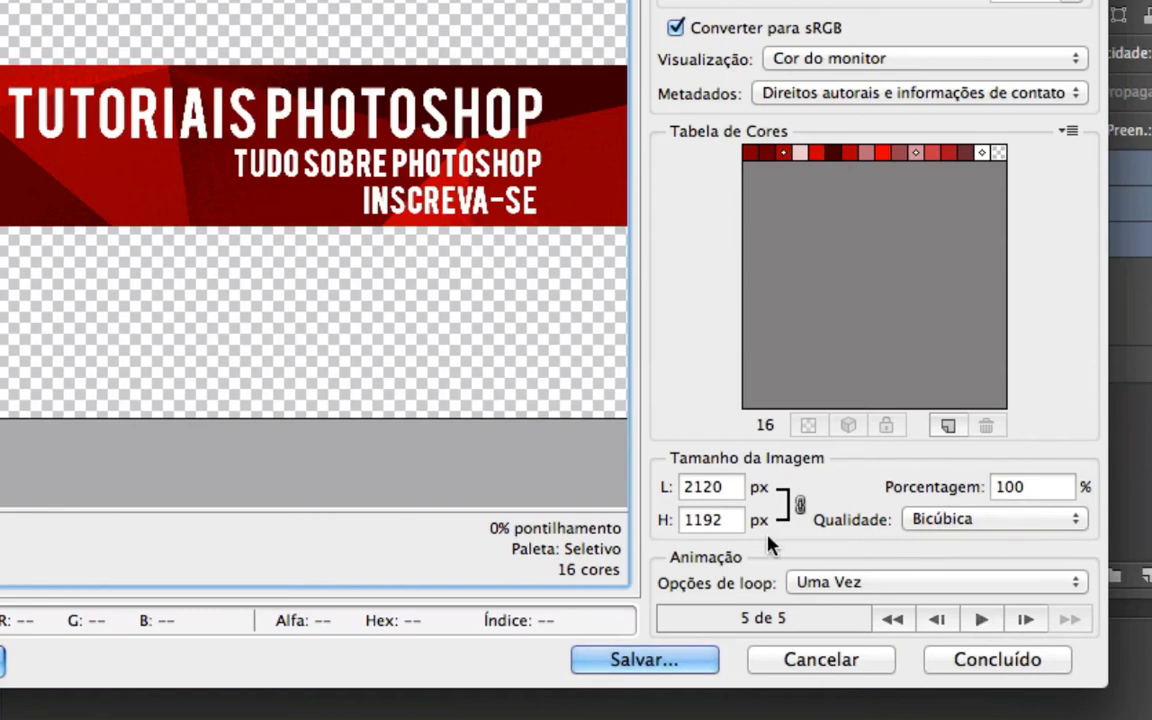
Save the optimized animation as Layout.gif in the Capa YouTube folder and leave the export dialog.
{"action": "left_click", "coordinate": [640, 660]}
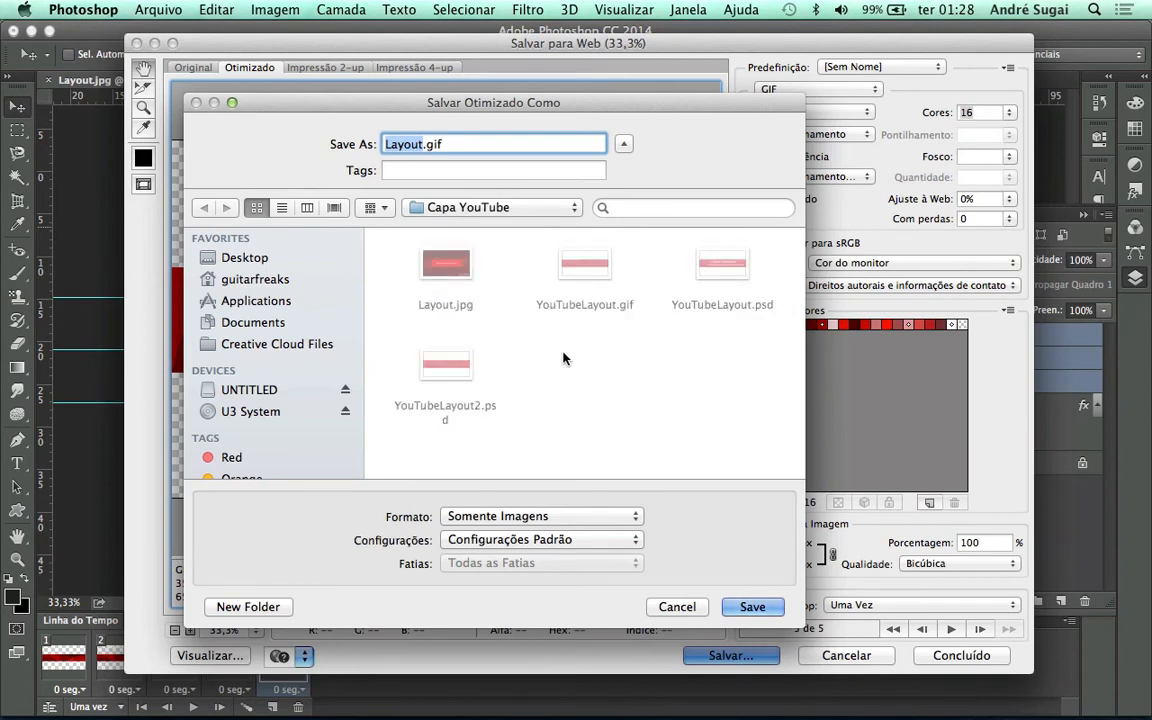
{"action": "left_click", "coordinate": [752, 607]}
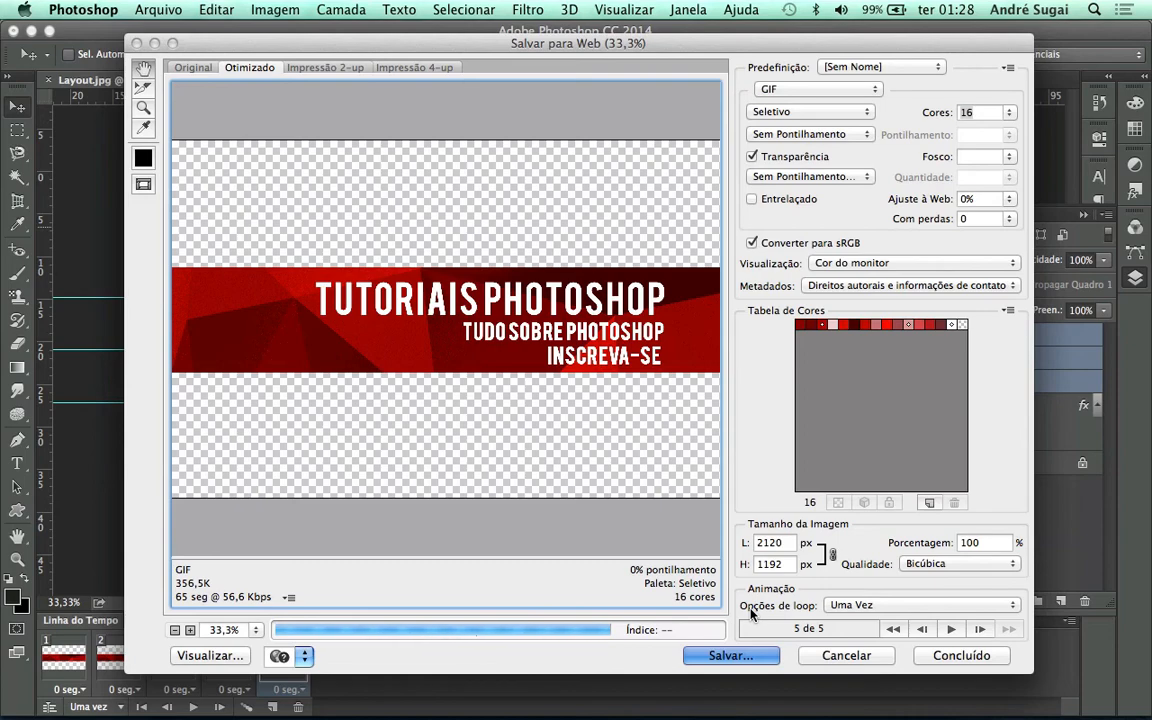
{"action": "key", "text": "Escape"}
Switch to the YouTube channel page in Chrome, open Editar arte do canal and review the recommended image size.
{"action": "key", "text": "super+Tab"}
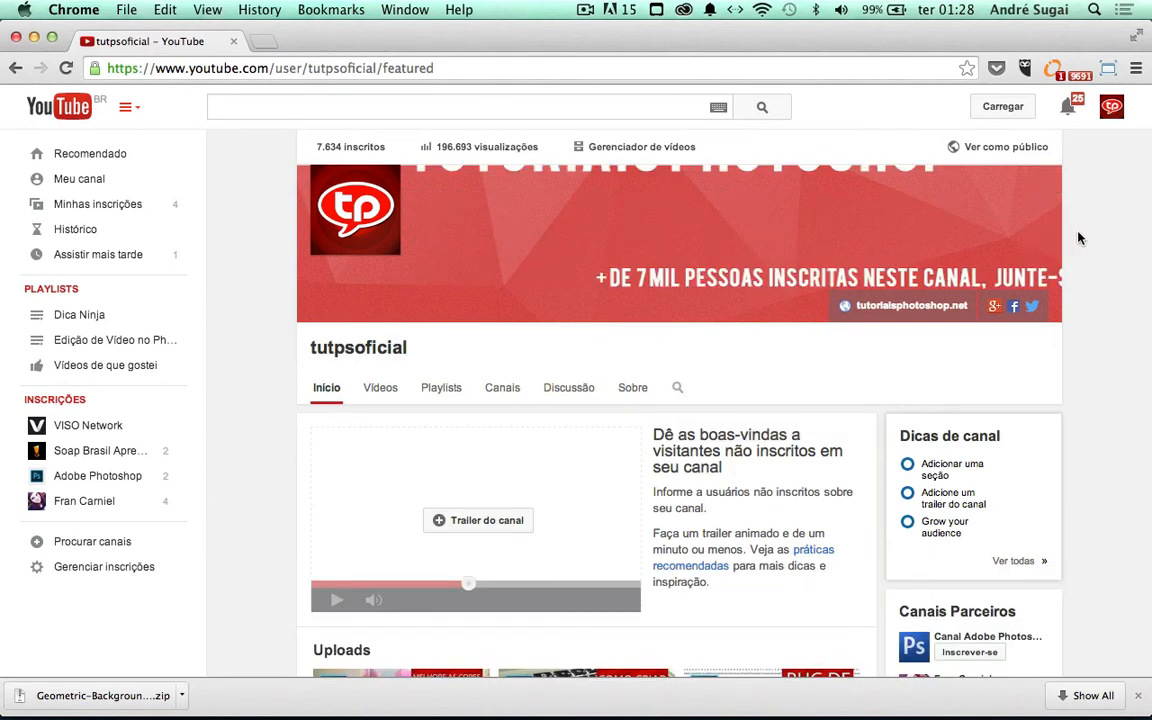
{"action": "mouse_move", "coordinate": [1029, 200]}
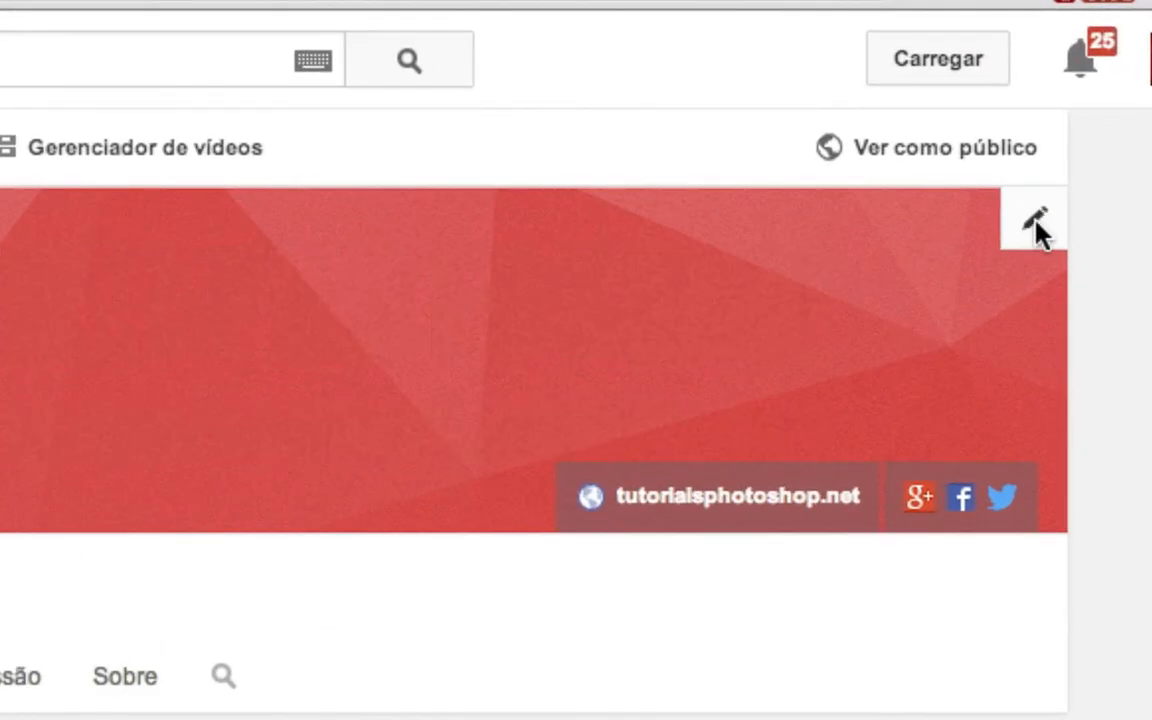
{"action": "left_click", "coordinate": [1036, 222]}
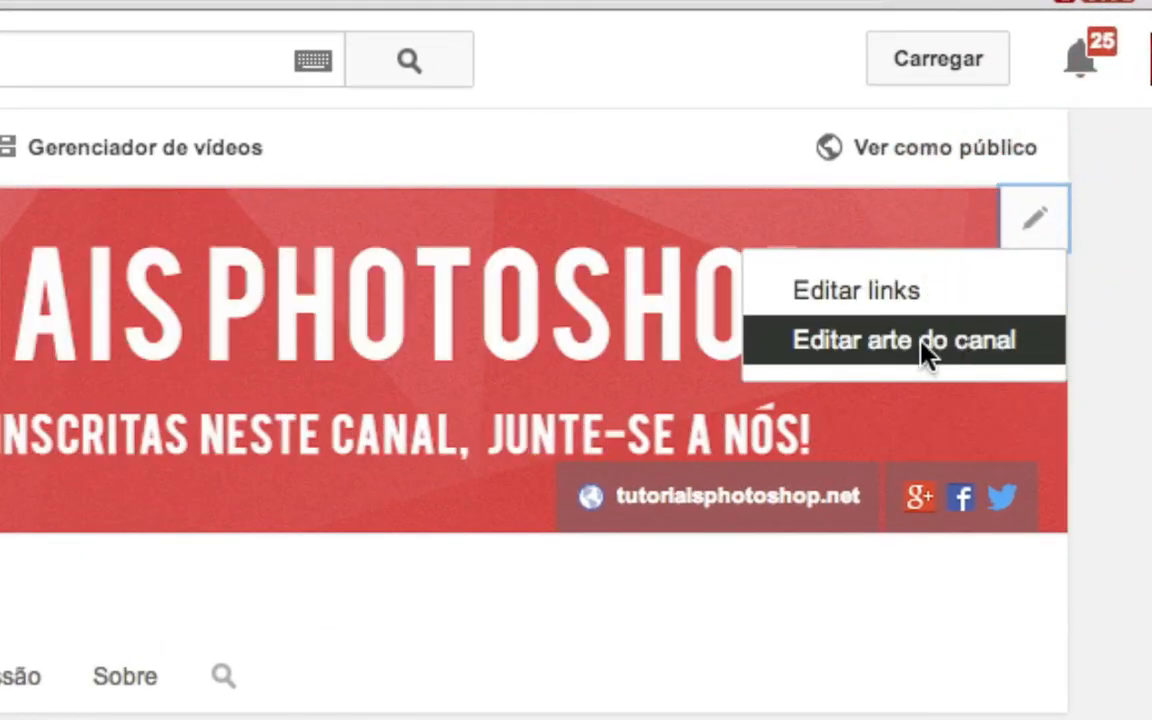
{"action": "left_click", "coordinate": [925, 345]}
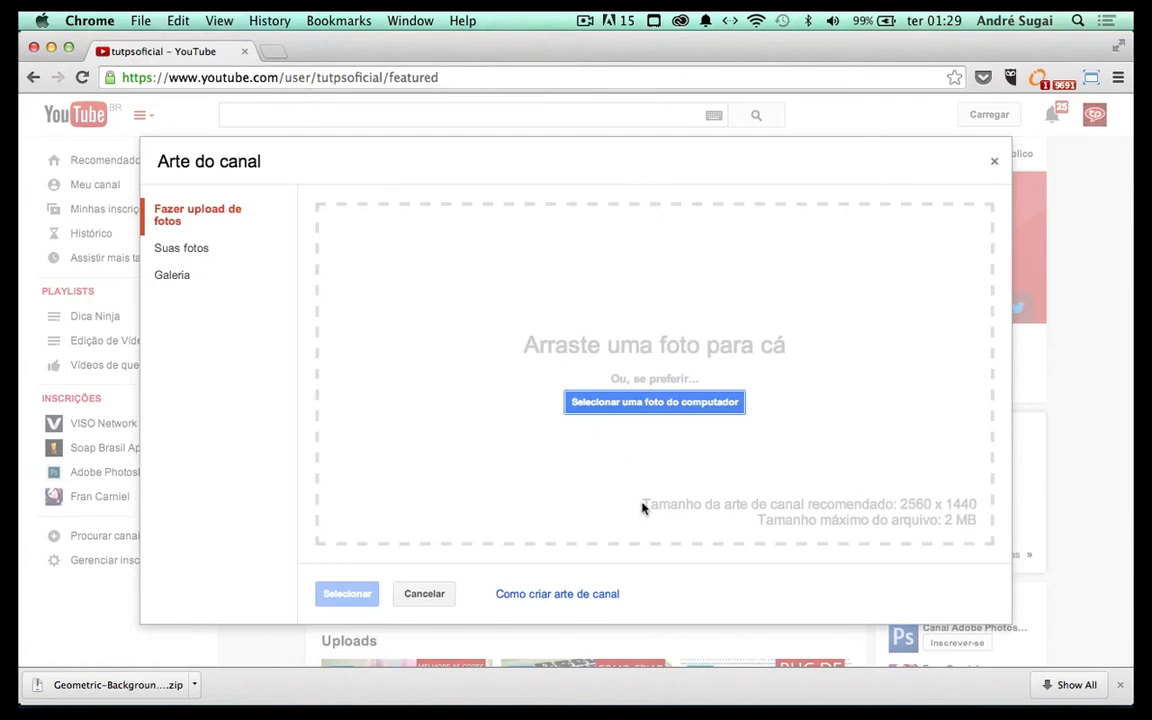
{"action": "left_click_drag", "start_coordinate": [643, 504], "coordinate": [802, 519]}
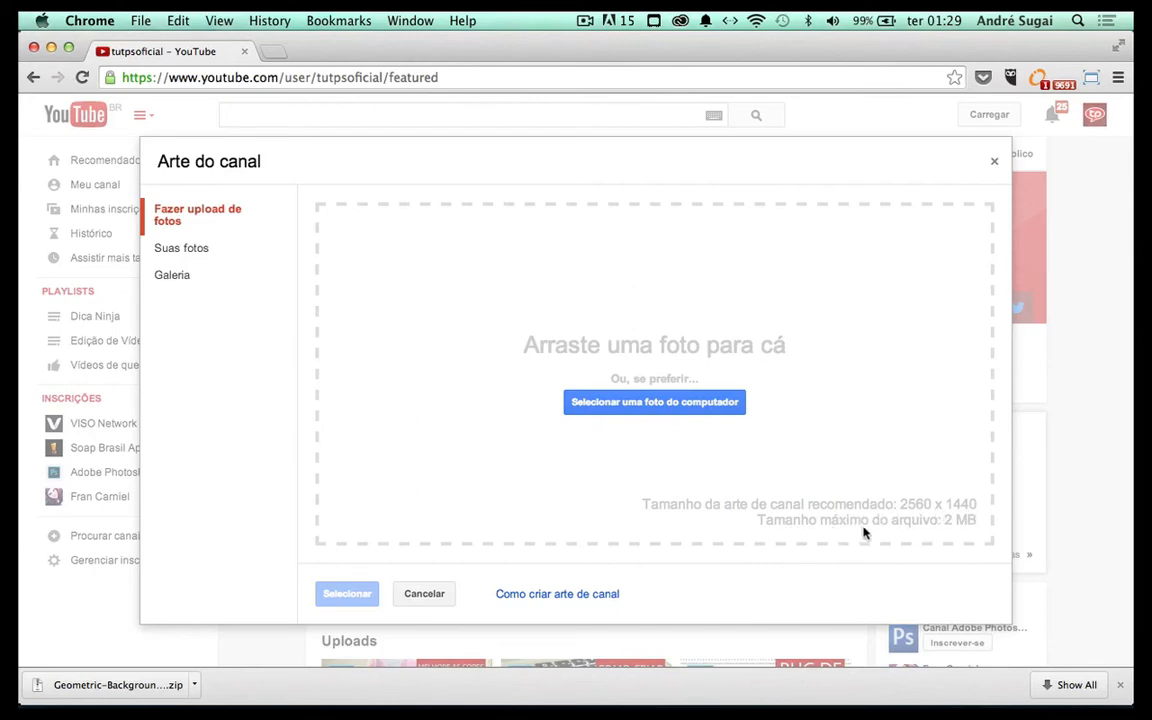
Upload Layout.gif from the Capa YouTube folder inside iTunes as the channel art.
{"action": "left_click", "coordinate": [636, 405]}
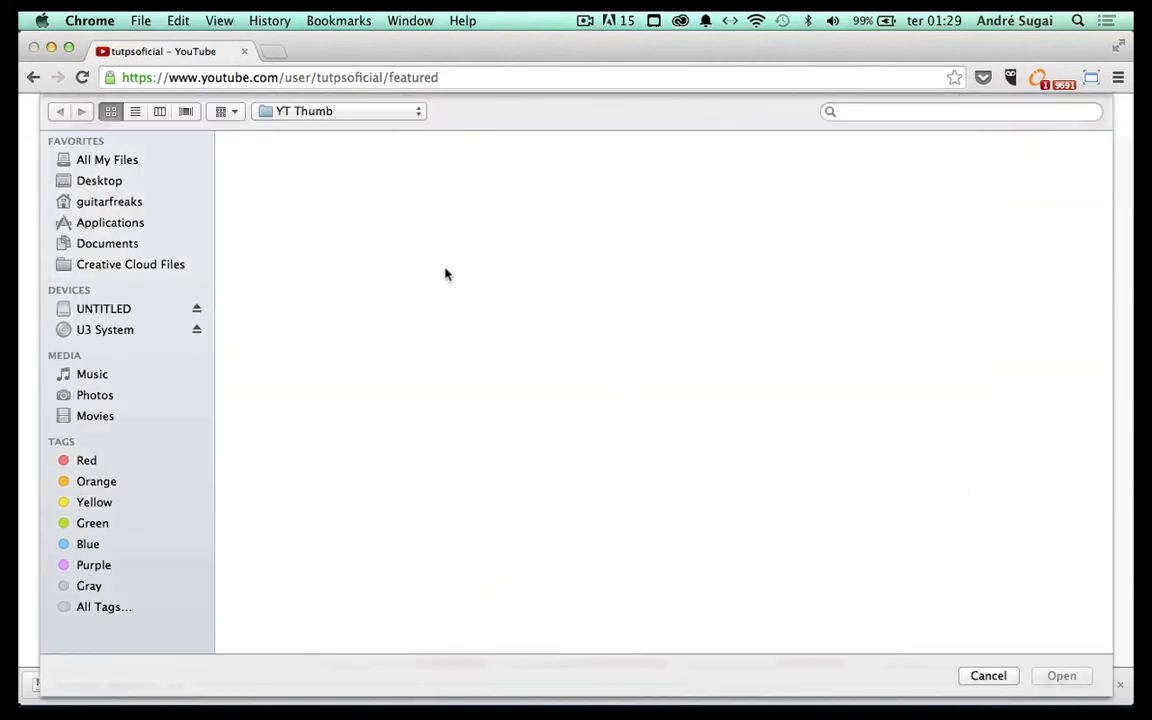
{"action": "left_click", "coordinate": [347, 112]}
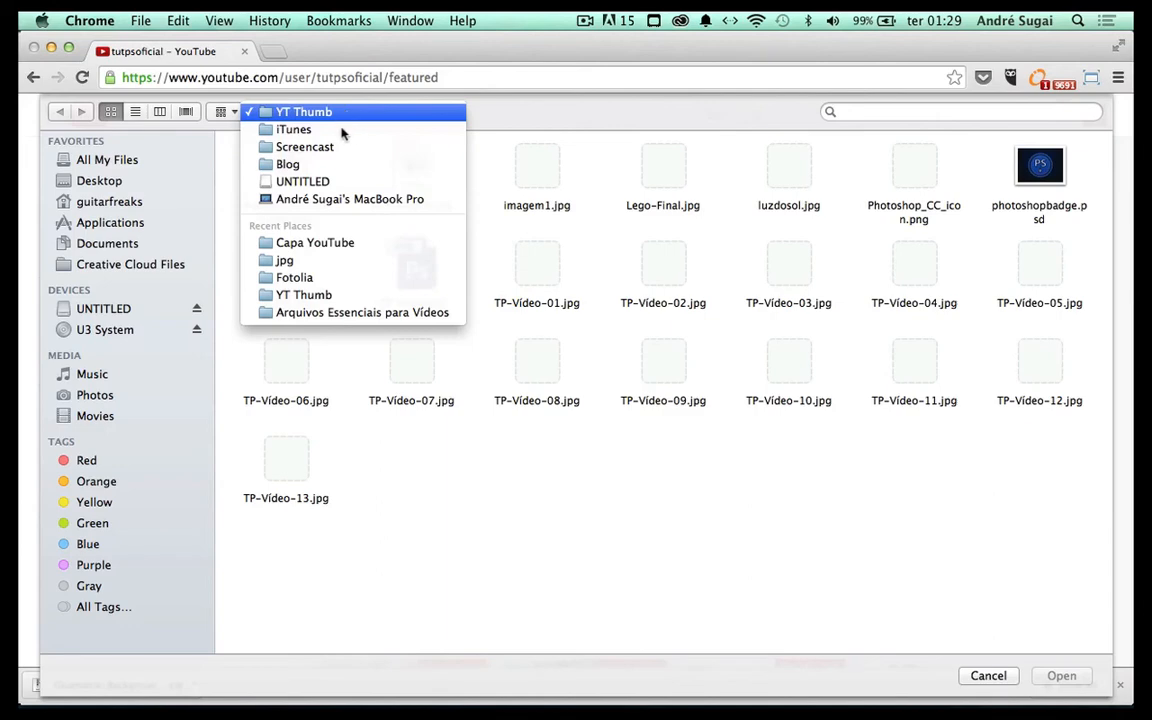
{"action": "left_click", "coordinate": [318, 130]}
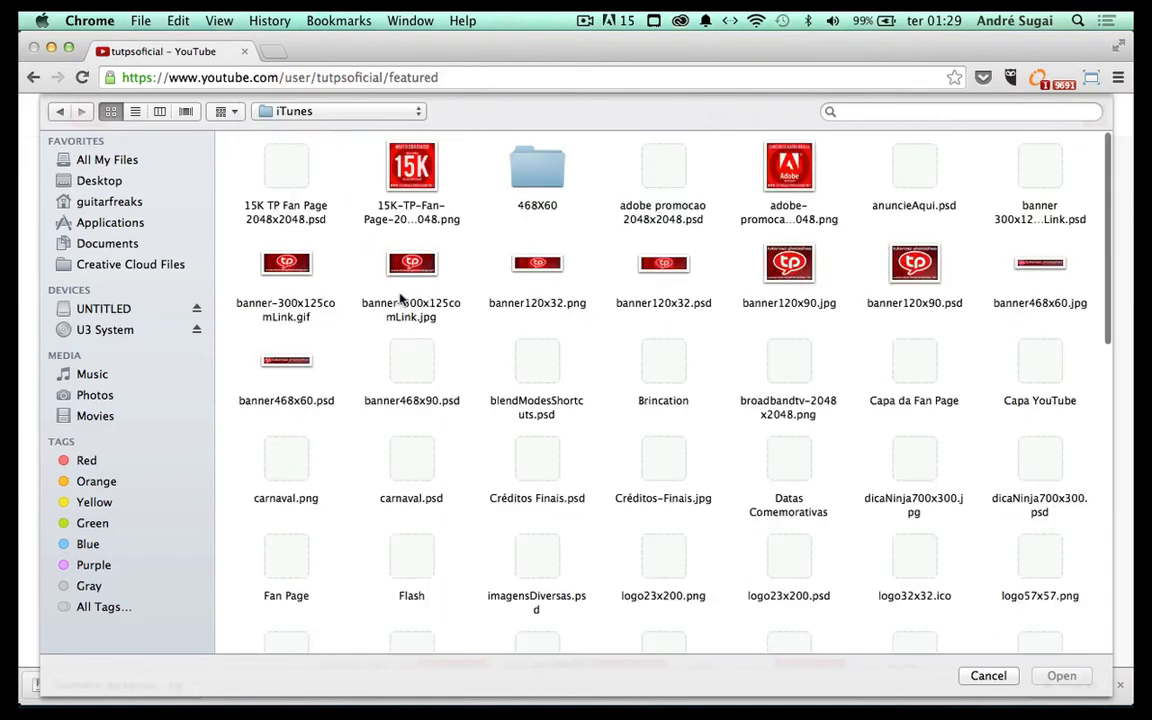
{"action": "double_click", "coordinate": [1015, 385]}
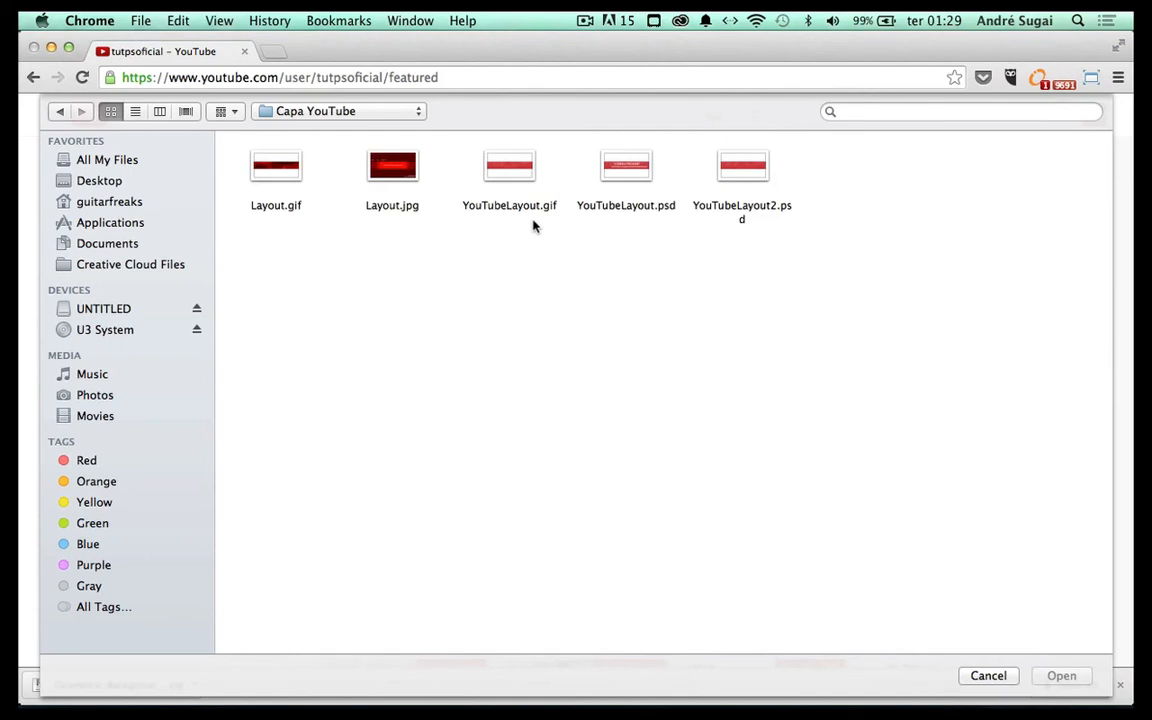
{"action": "double_click", "coordinate": [276, 172]}
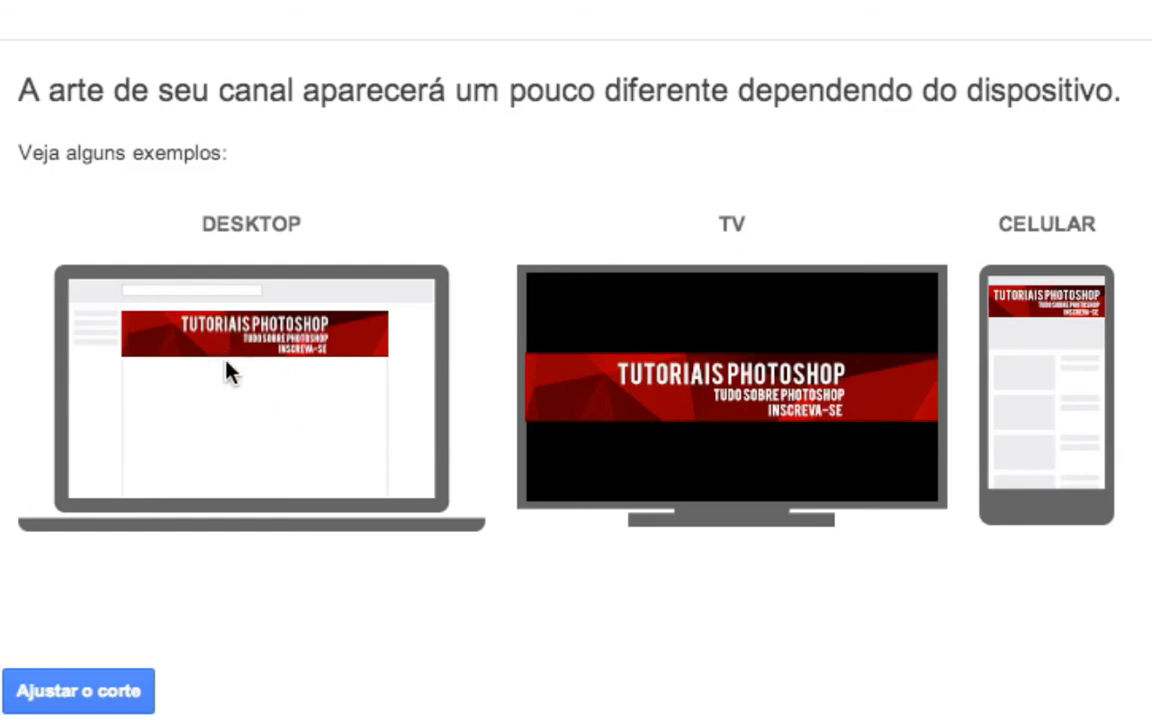
Apply the uploaded banner as the channel art and reload the channel page twice to watch the animation.
{"action": "scroll", "coordinate": [95, 640], "scroll_direction": "down", "scroll_amount": 4}
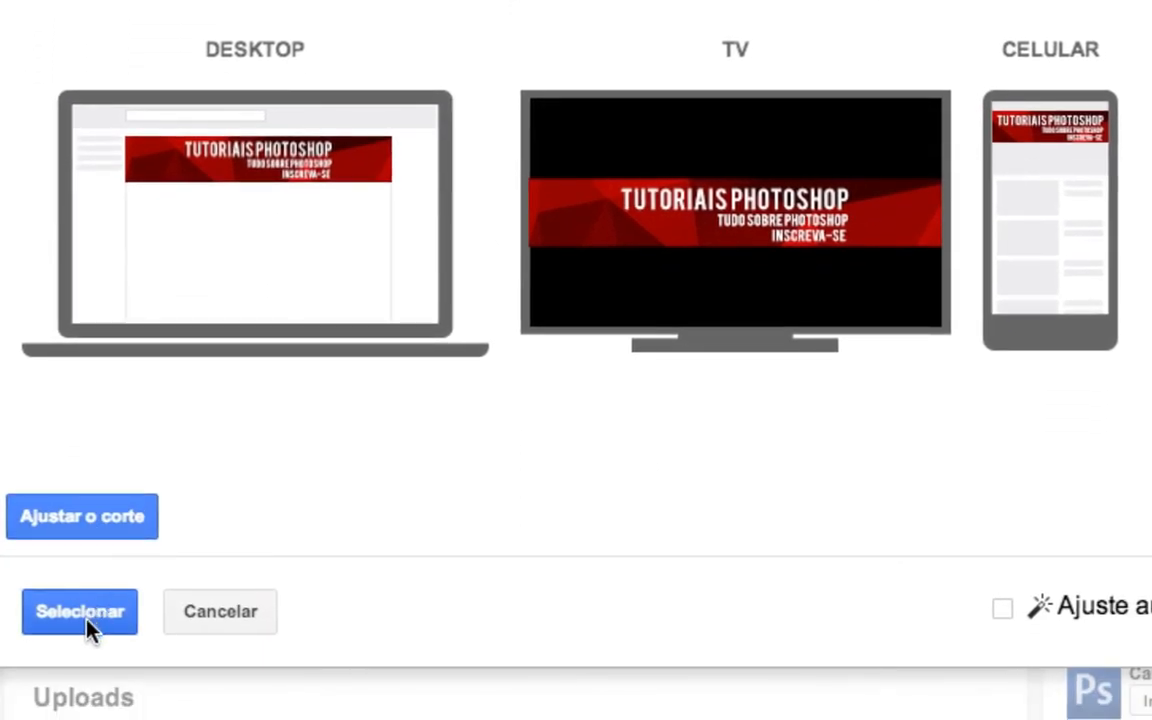
{"action": "left_click", "coordinate": [88, 626]}
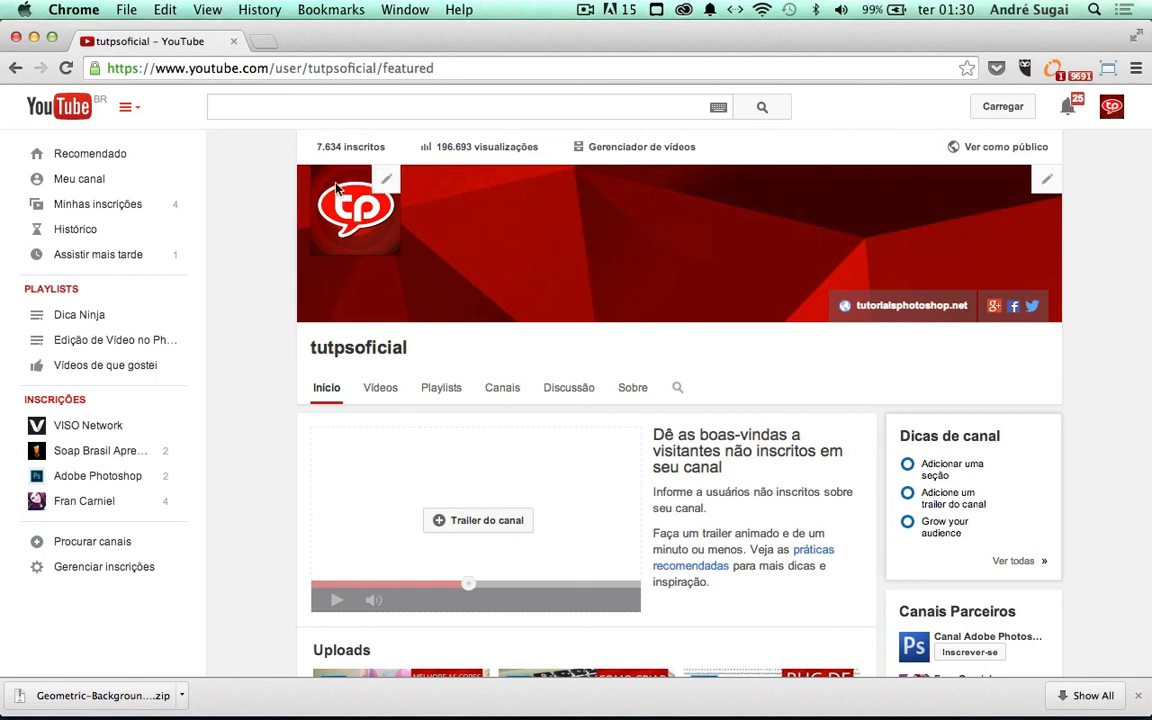
{"action": "left_click", "coordinate": [66, 69]}
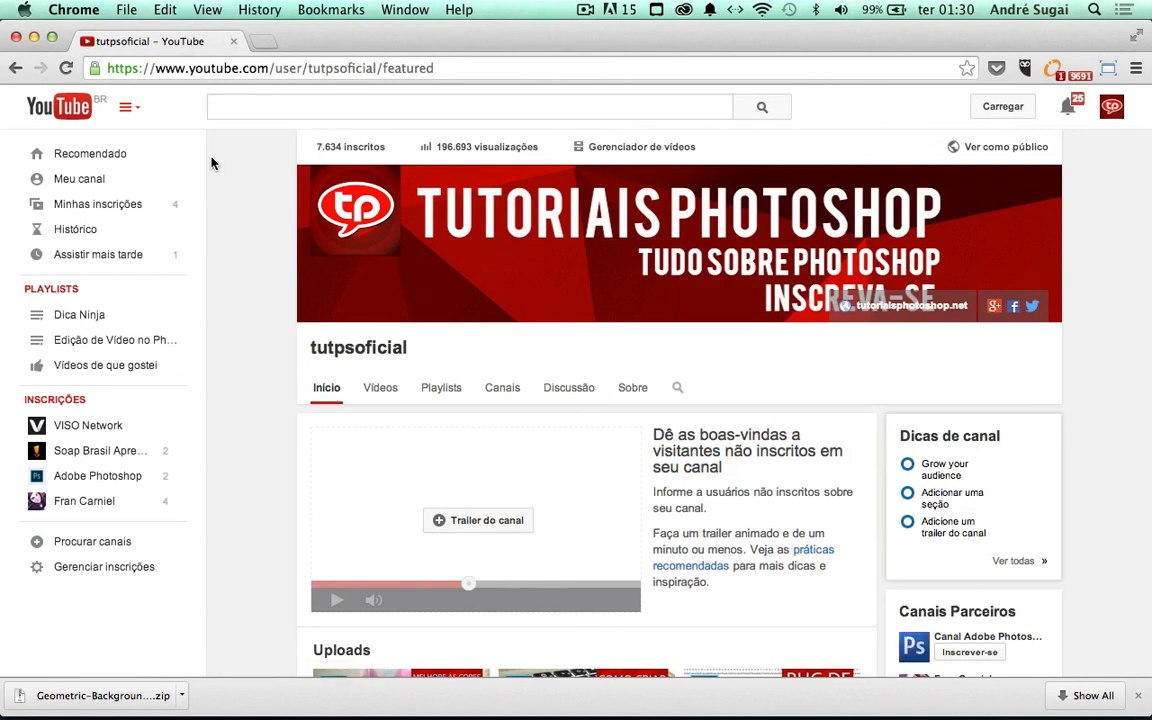
{"action": "left_click", "coordinate": [67, 68]}
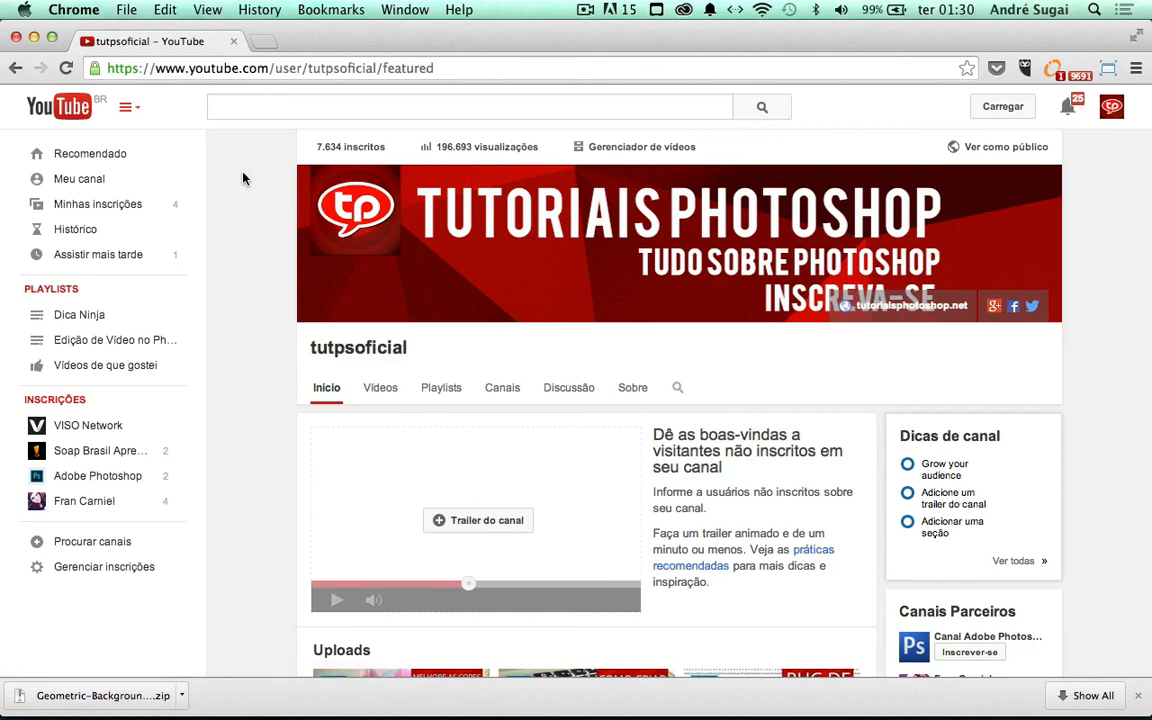
Switch back to Photoshop, show only the Plano de Fundo layer and collapse the layers list to reveal the size template.
{"action": "key", "text": "super+Tab"}
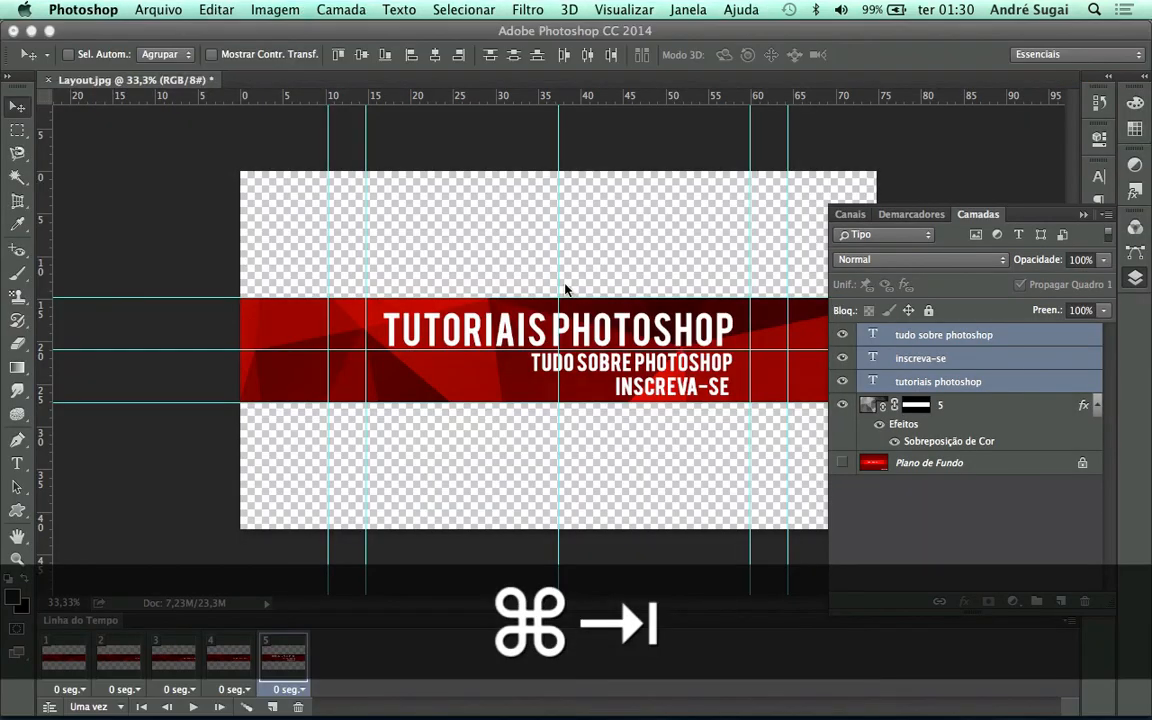
{"action": "left_click", "coordinate": [845, 462], "text": "alt"}
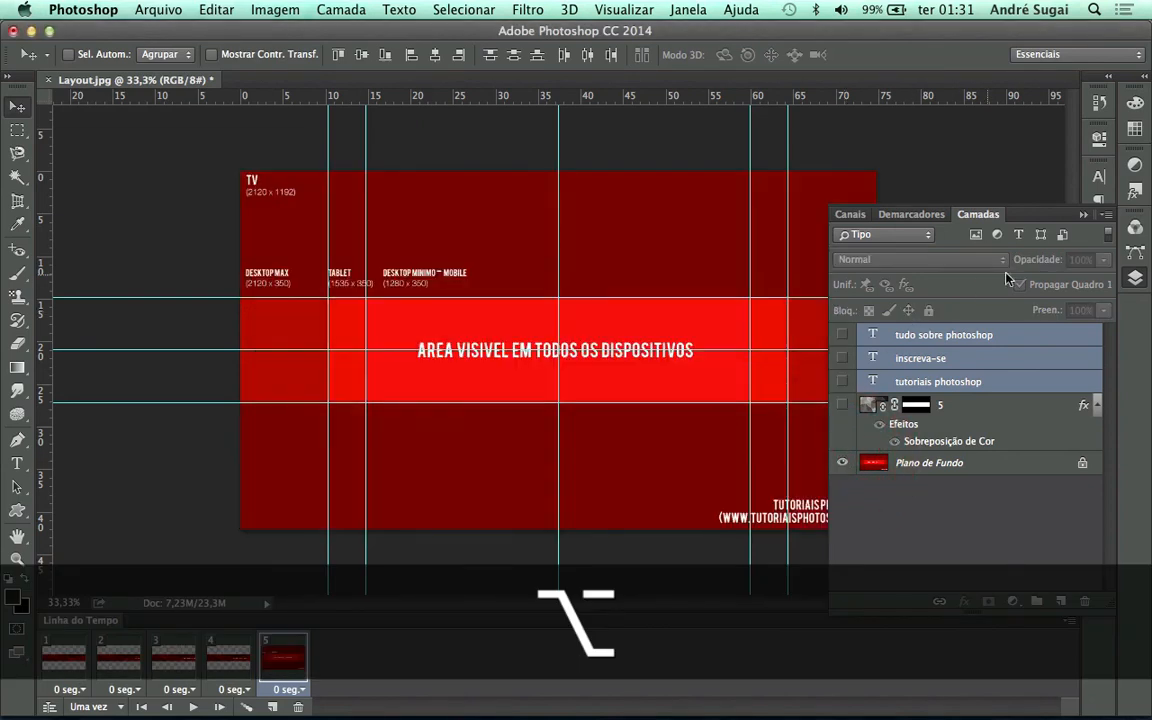
{"action": "left_click", "coordinate": [975, 193]}
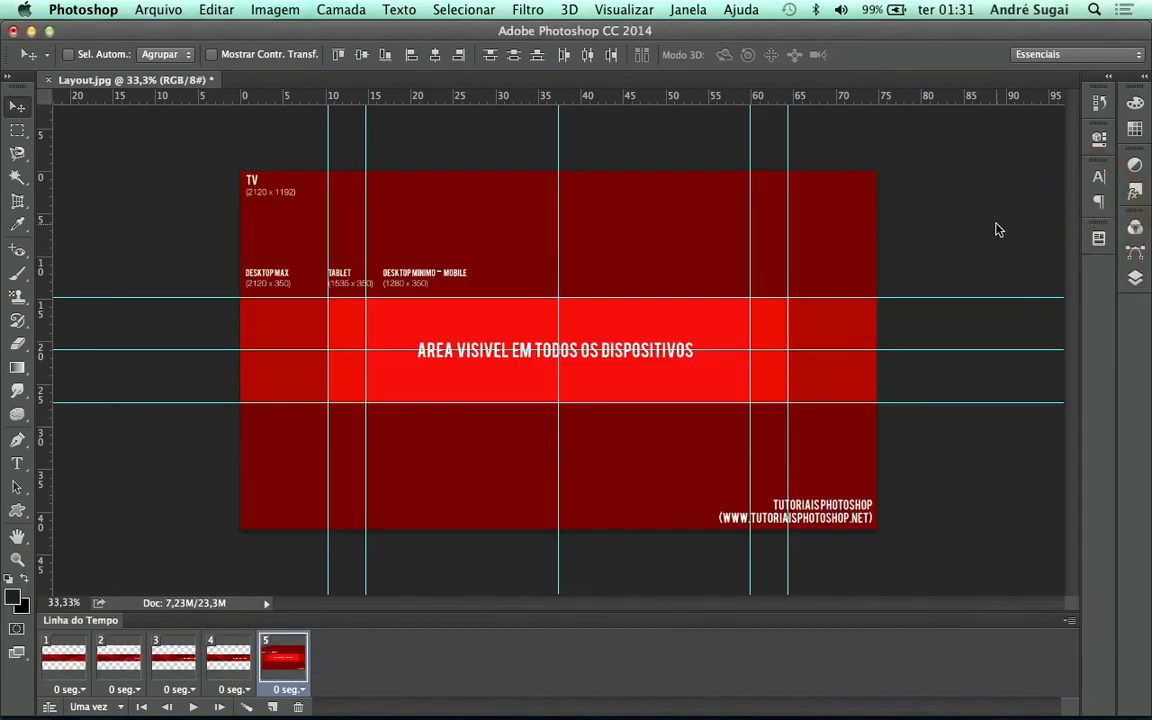